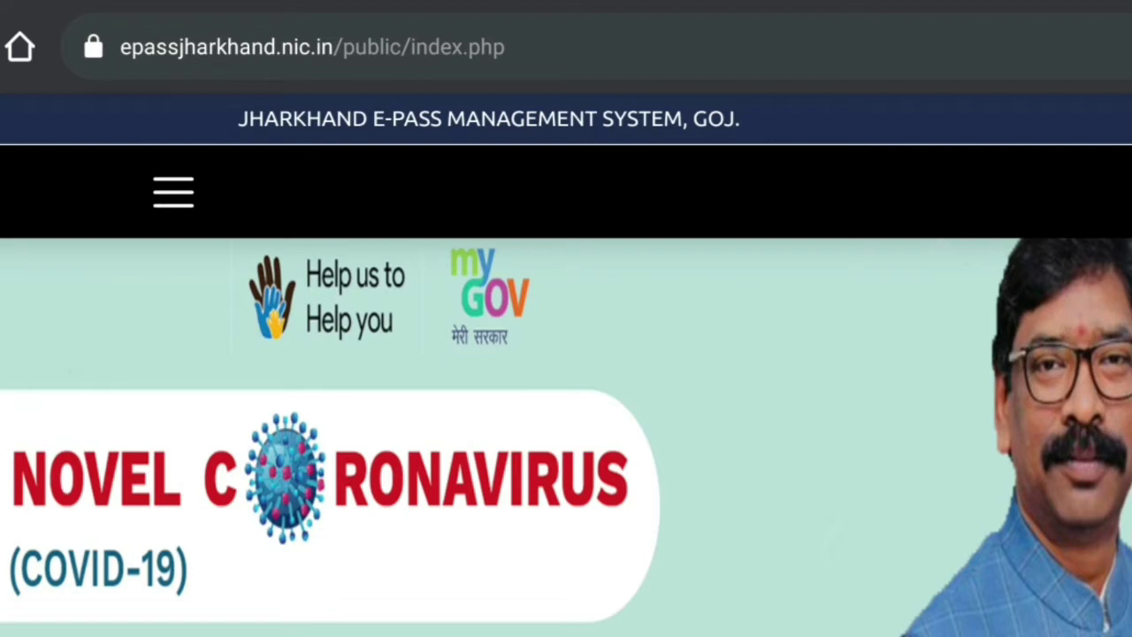
Scroll the e-Pass home page, then show the Home, User Registration and District links
{"action": "scroll", "coordinate": [566, 398], "scroll_direction": "down", "scroll_amount": 5}
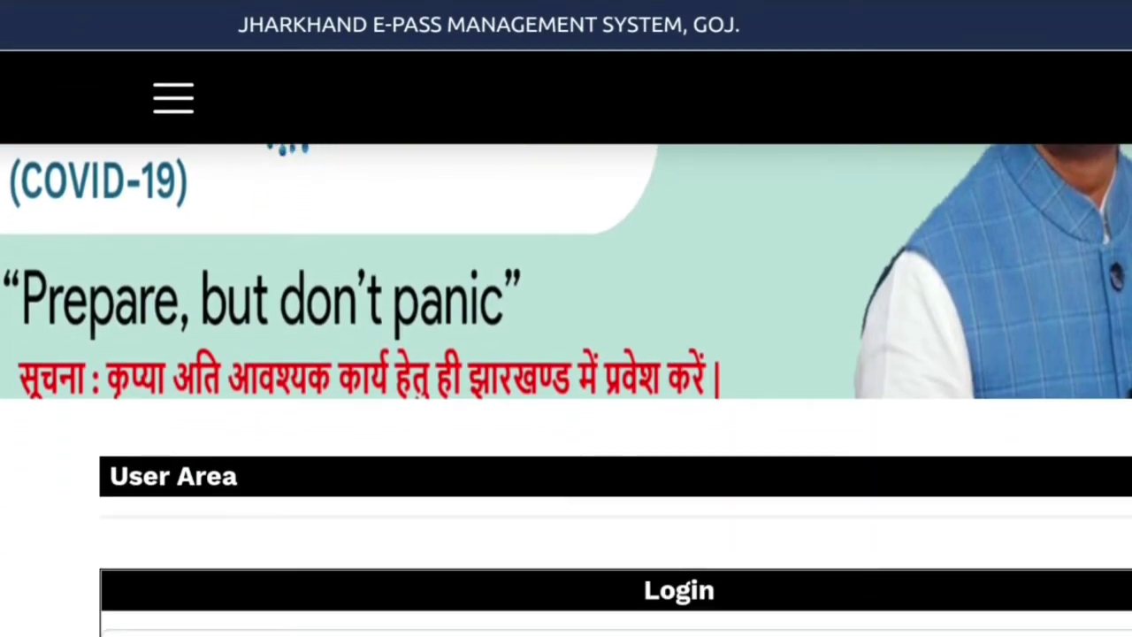
{"action": "scroll", "coordinate": [566, 354], "scroll_direction": "up", "scroll_amount": 3}
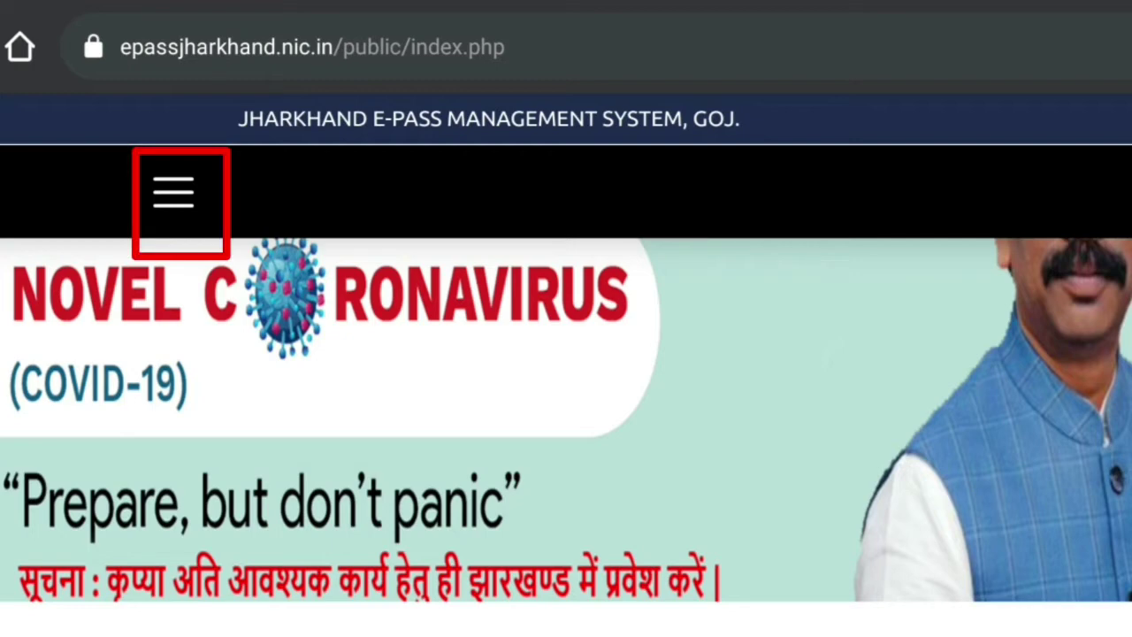
{"action": "left_click", "coordinate": [174, 192]}
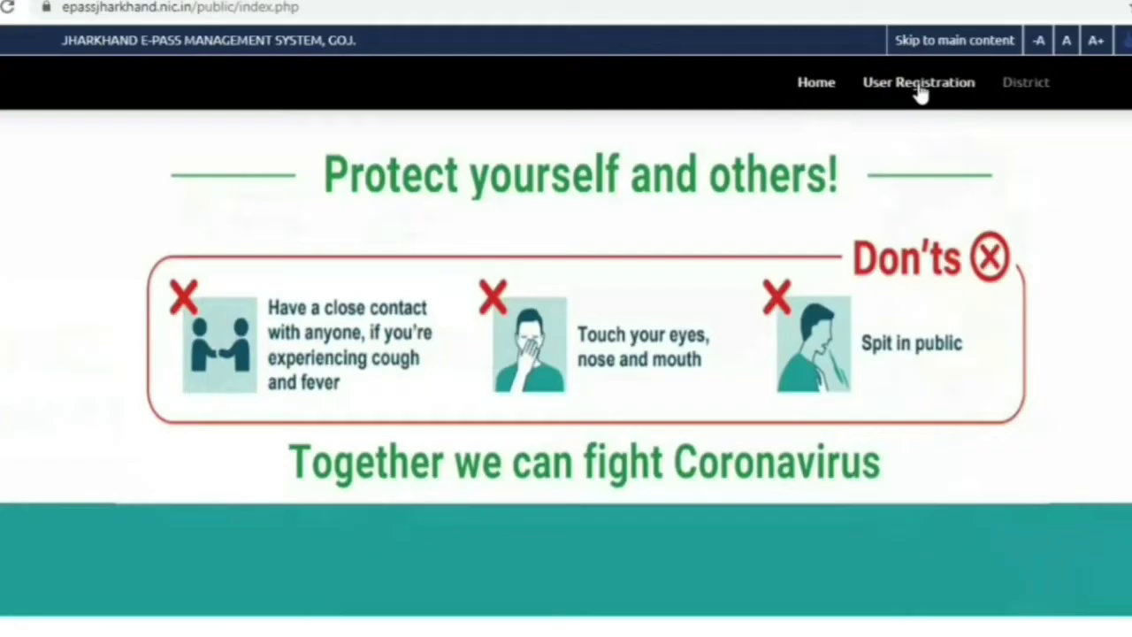
On the User Registration page, enter the mobile number, copy it and submit it
{"action": "left_click", "coordinate": [920, 89]}
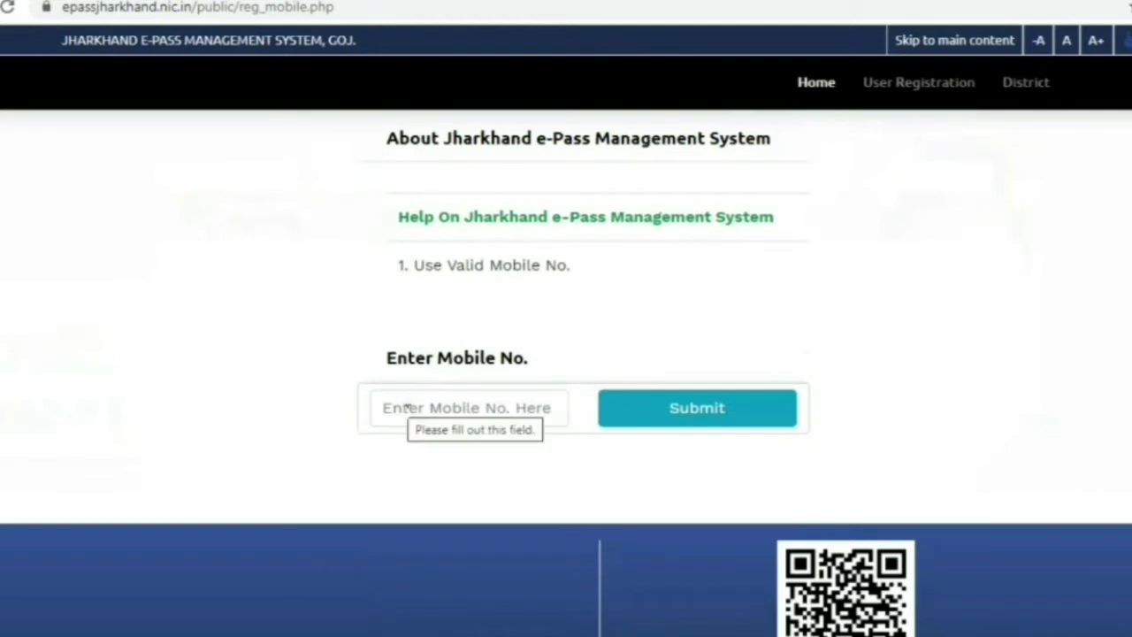
{"action": "left_click", "coordinate": [408, 406]}
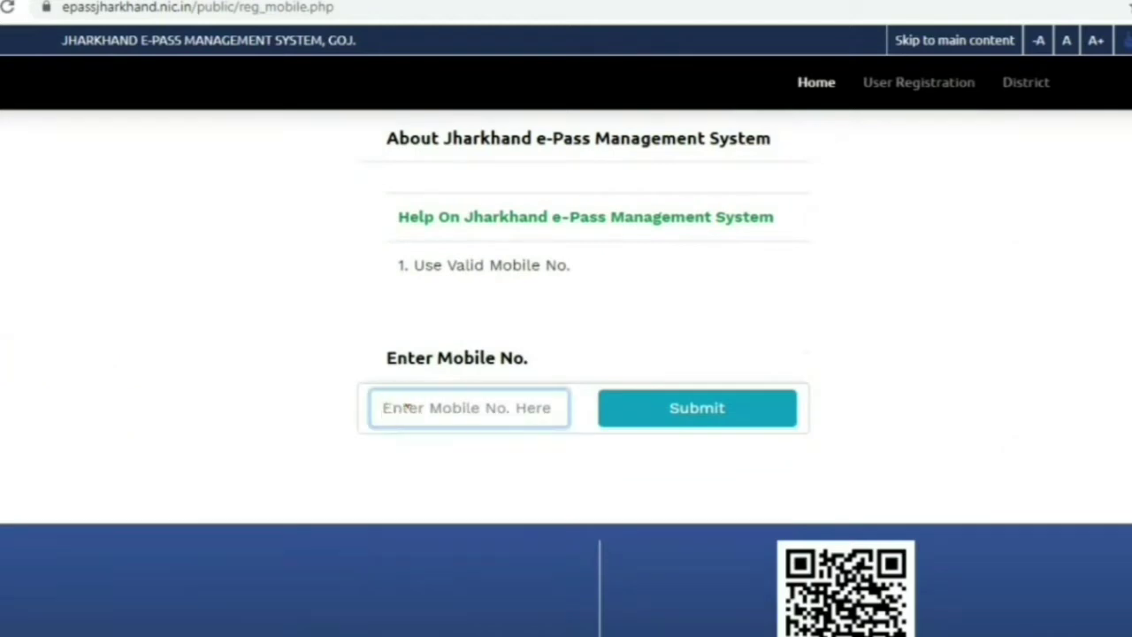
{"action": "type", "text": "8210"}
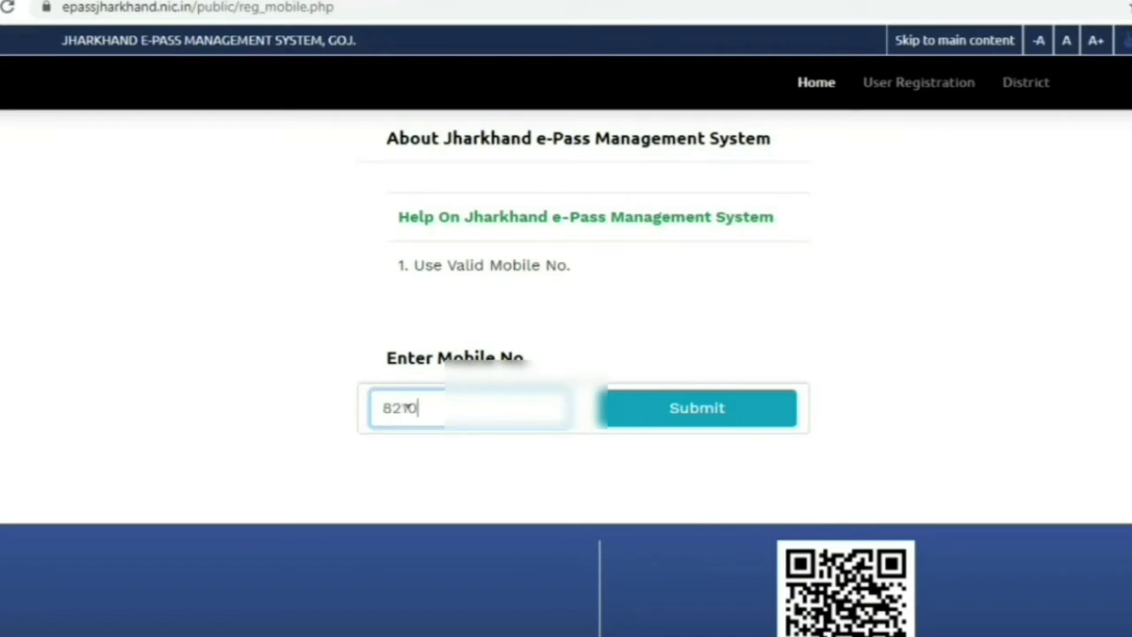
{"action": "type", "text": "1672"}
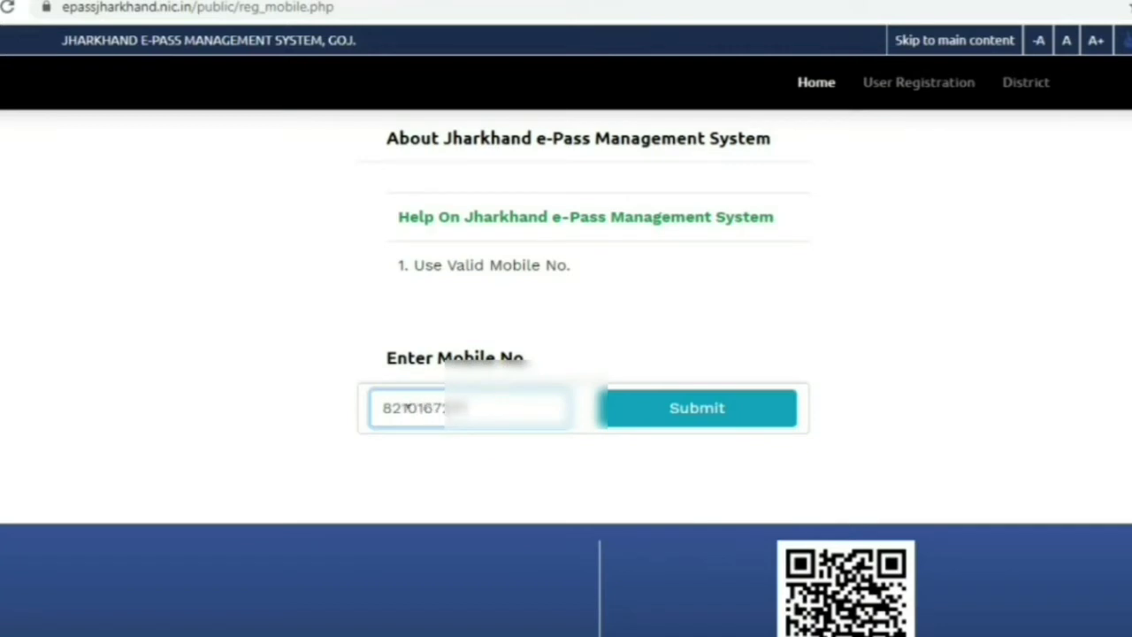
{"action": "left_click_drag", "start_coordinate": [491, 410], "coordinate": [387, 422]}
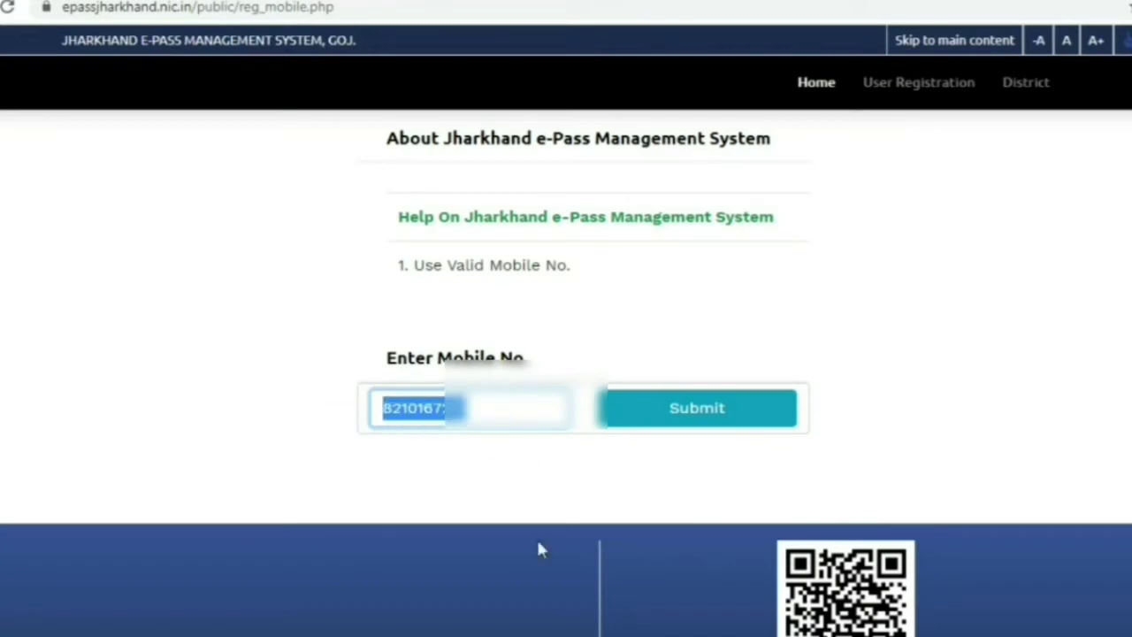
{"action": "left_click", "coordinate": [713, 418]}
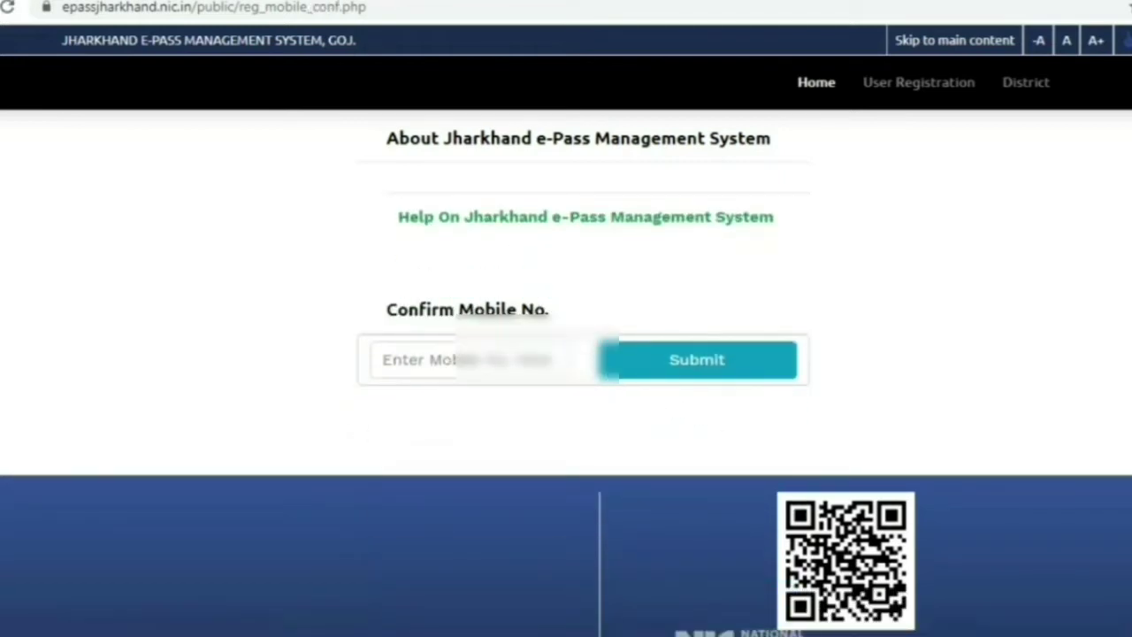
Paste the same mobile number into Confirm Mobile No. and submit it
{"action": "left_click", "coordinate": [455, 359]}
{"action": "key", "text": "ctrl+v"}
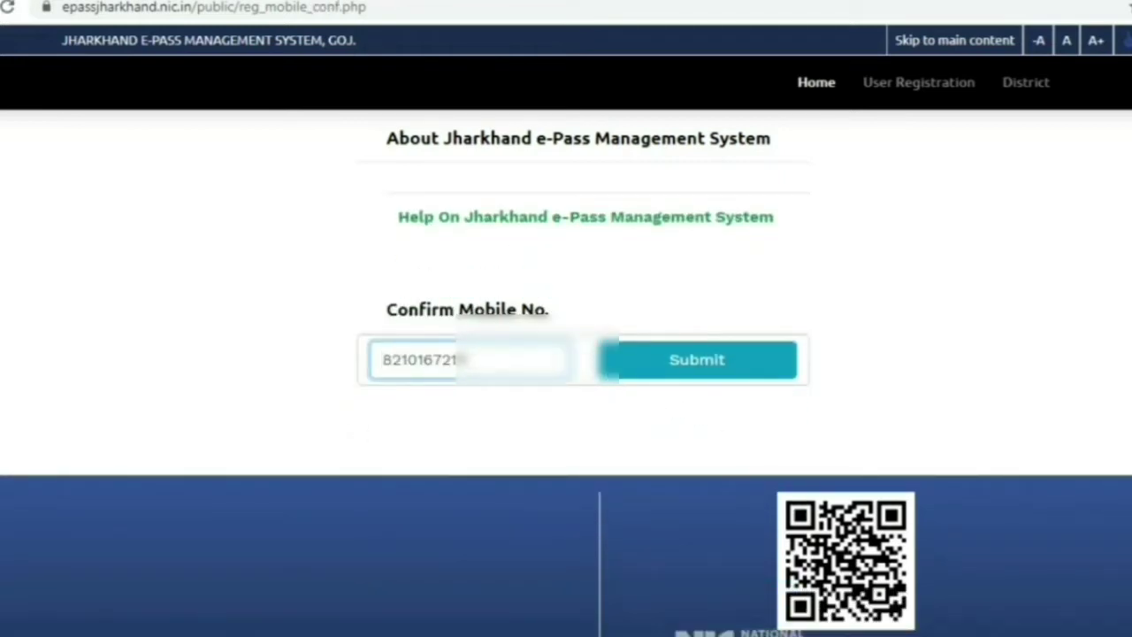
{"action": "left_click", "coordinate": [697, 363]}
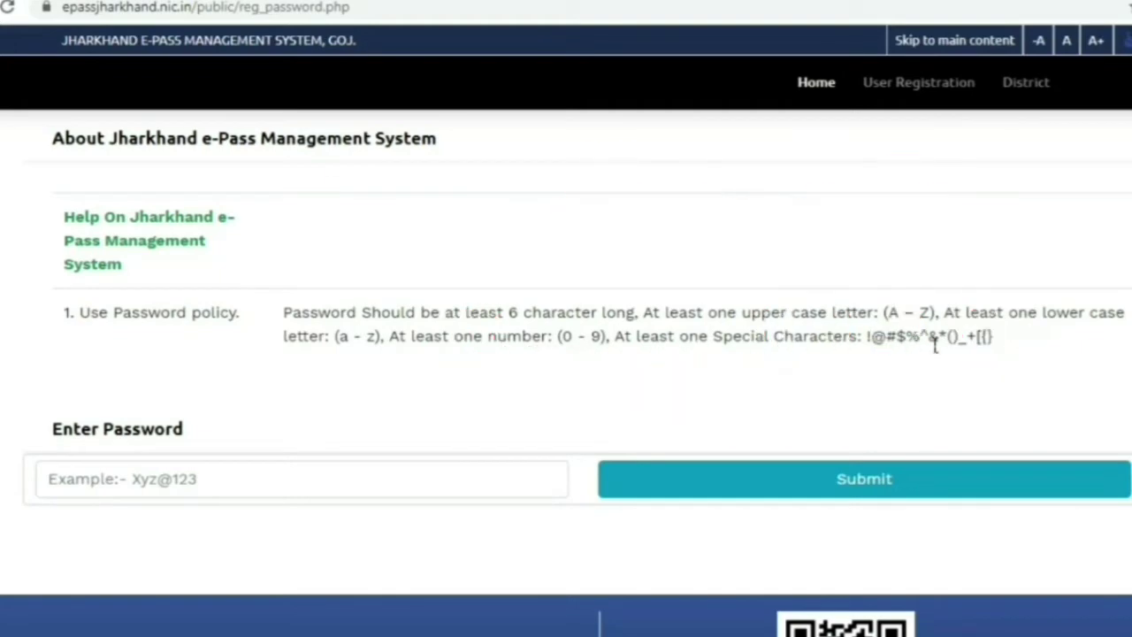
Enter and submit a new account password, then accept the policy-matched alert
{"action": "left_click", "coordinate": [258, 485]}
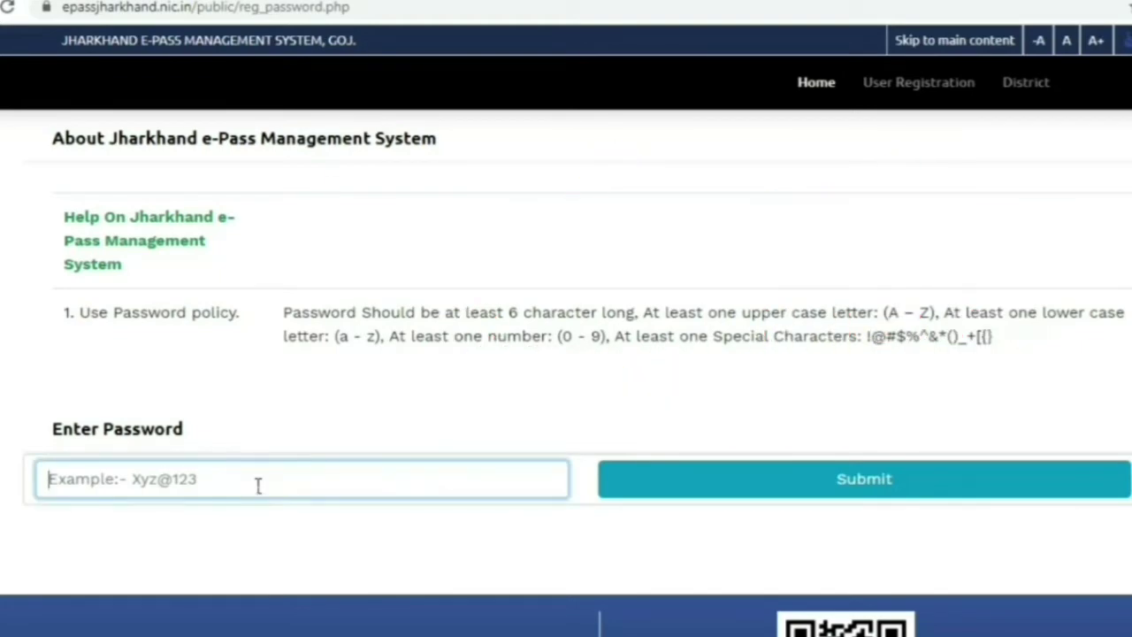
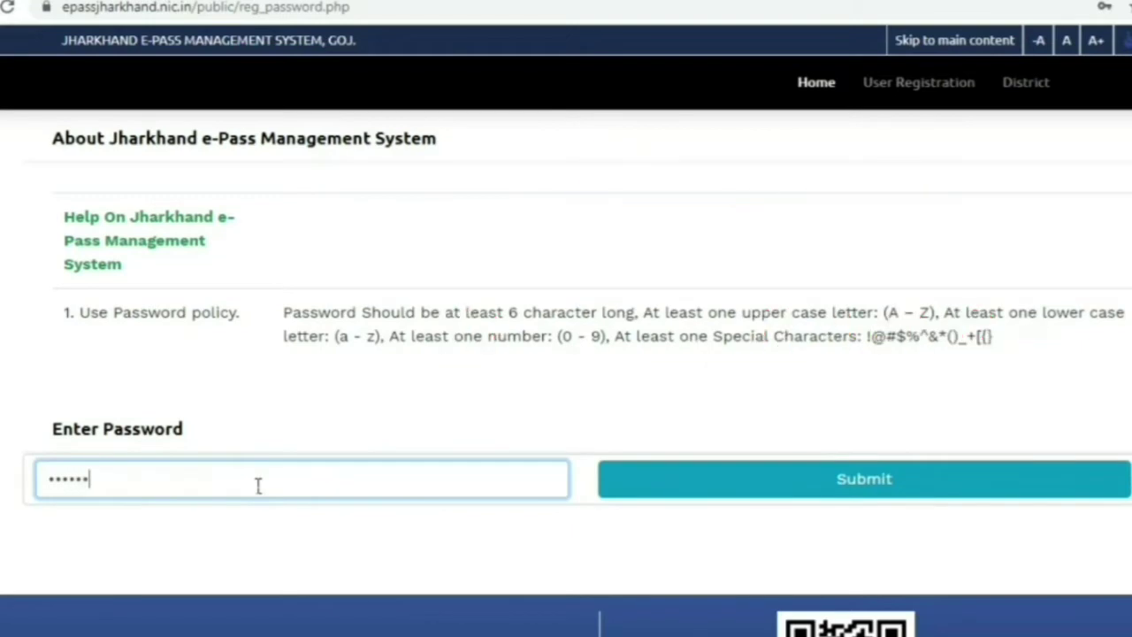
{"action": "double_click", "coordinate": [138, 484]}
{"action": "left_click", "coordinate": [823, 494]}
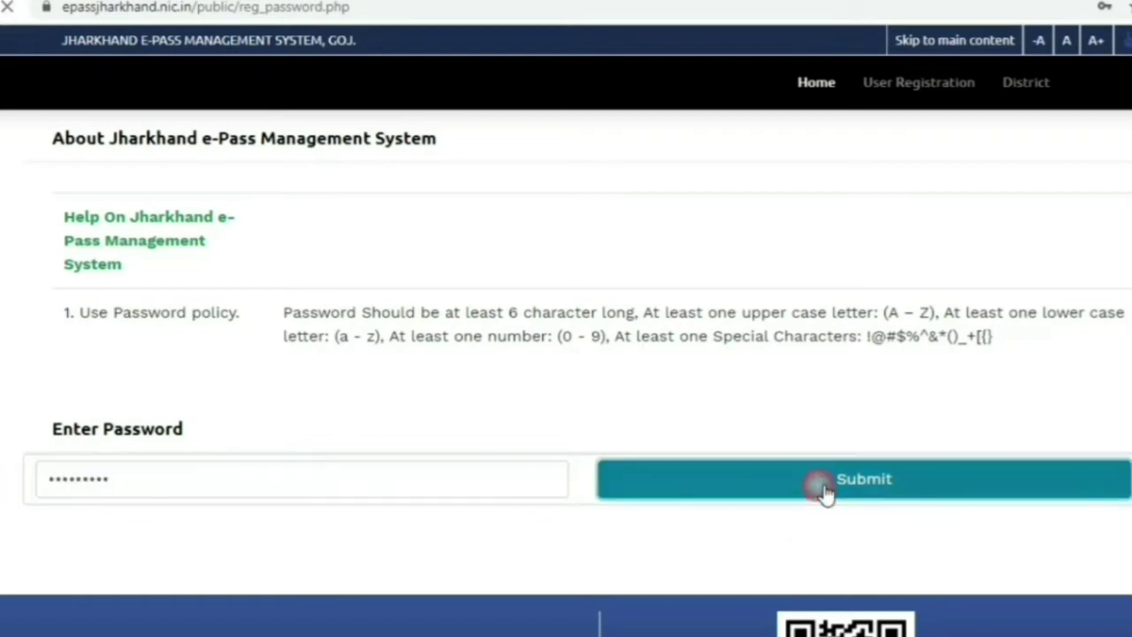
{"action": "left_click", "coordinate": [745, 124]}
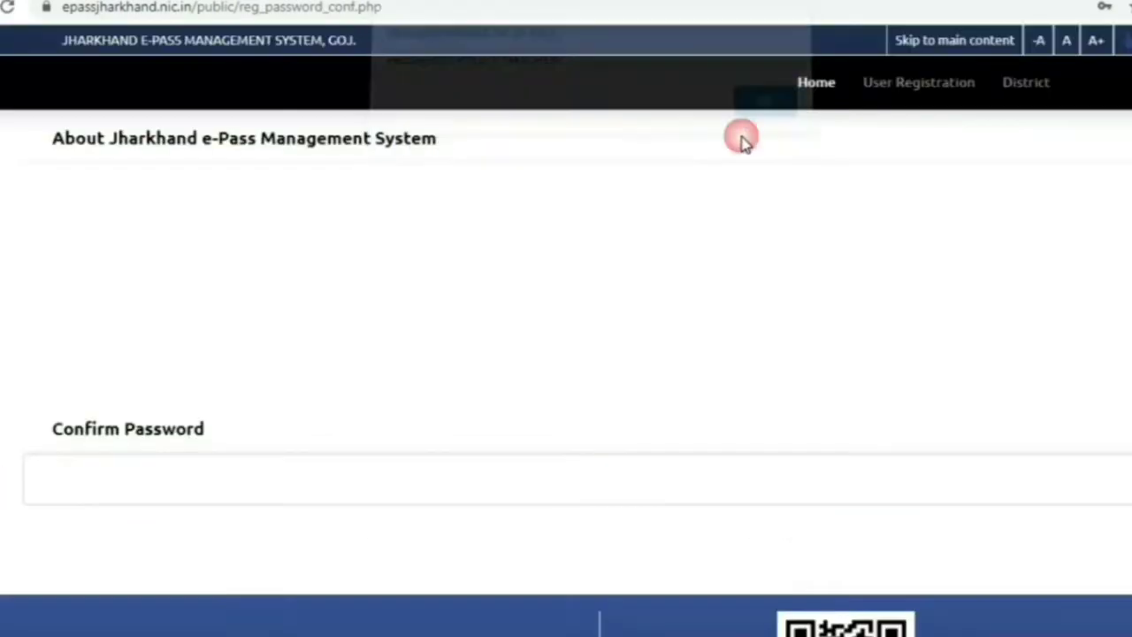
Fill in Confirm Password, submit it and acknowledge the successful registration message
{"action": "left_click", "coordinate": [93, 480]}
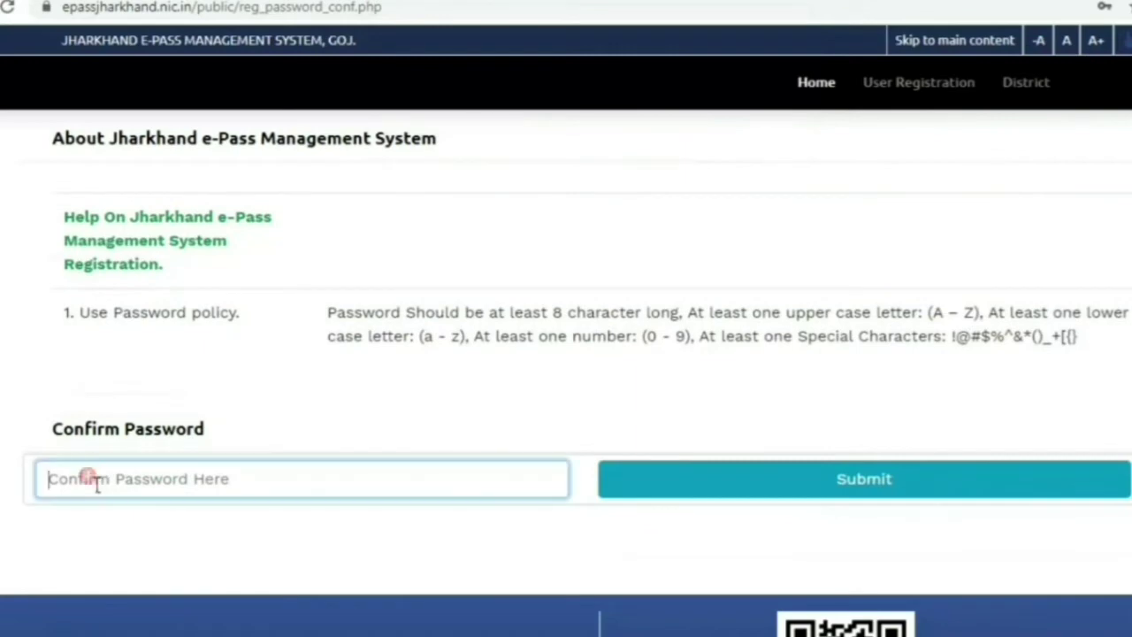
{"action": "key", "text": "ctrl+v"}
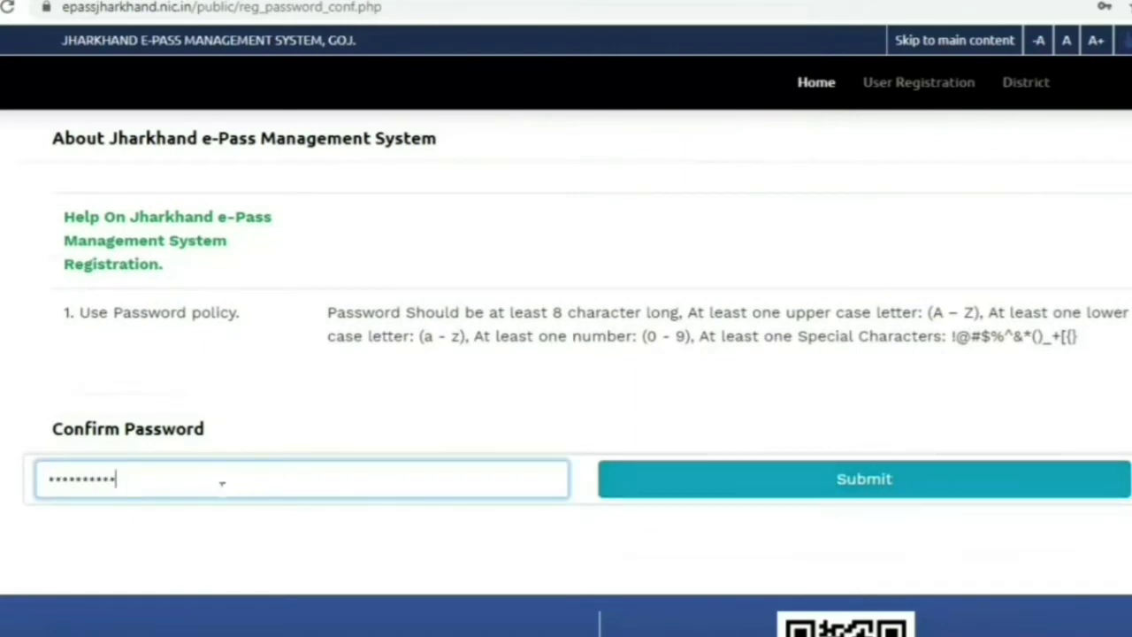
{"action": "key", "text": "ctrl+a"}
{"action": "left_click", "coordinate": [768, 487]}
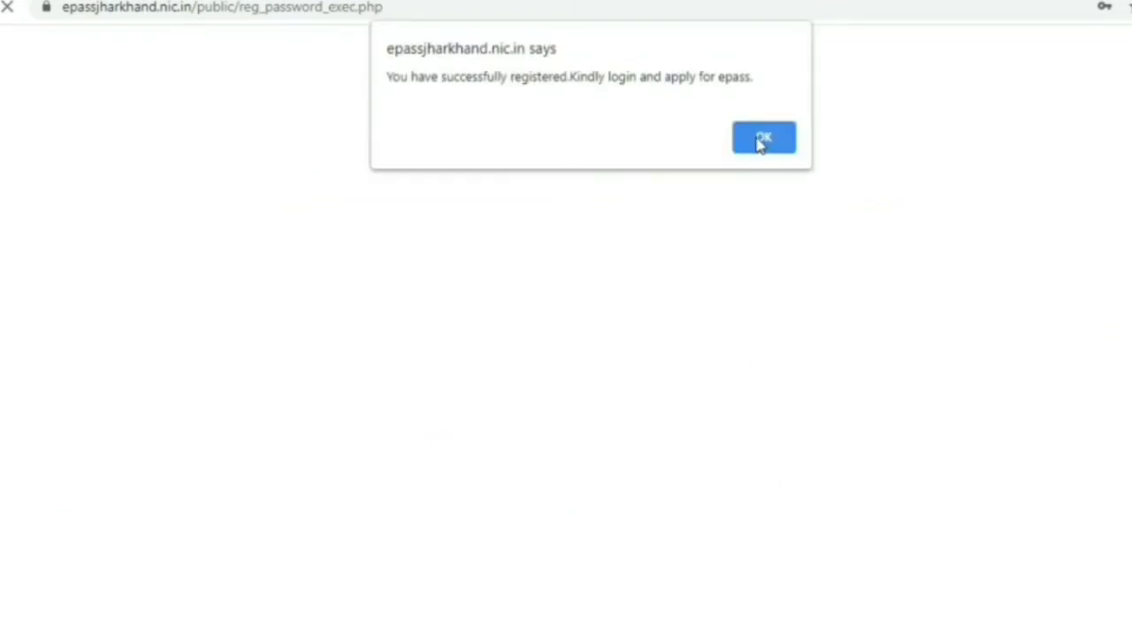
{"action": "left_click", "coordinate": [762, 145]}
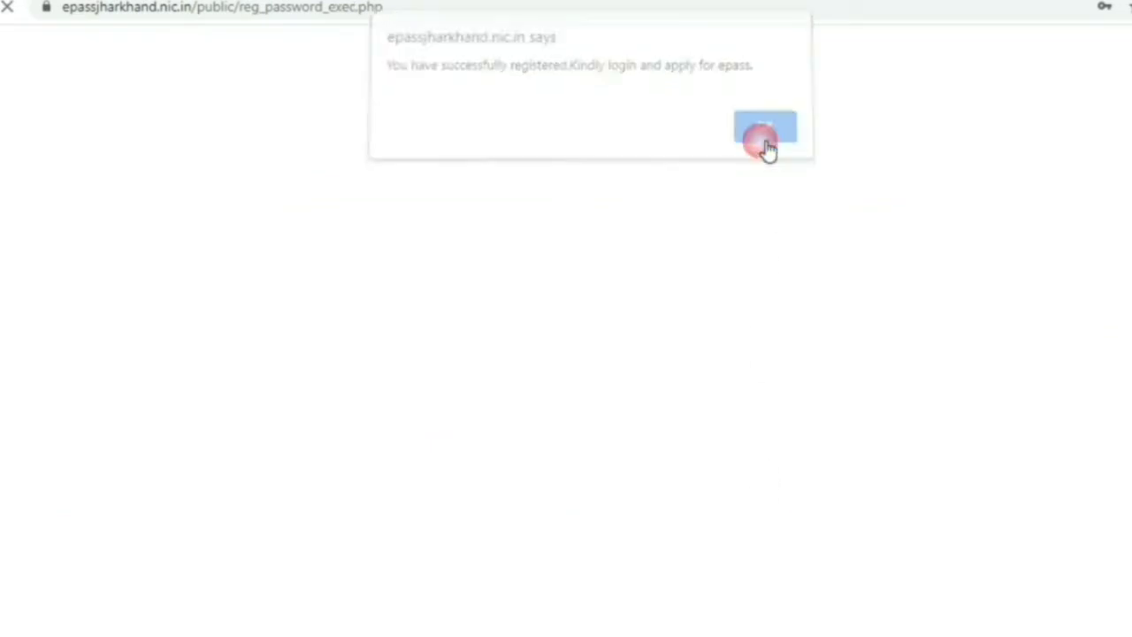
{"action": "scroll", "coordinate": [702, 228], "scroll_direction": "down", "scroll_amount": 9}
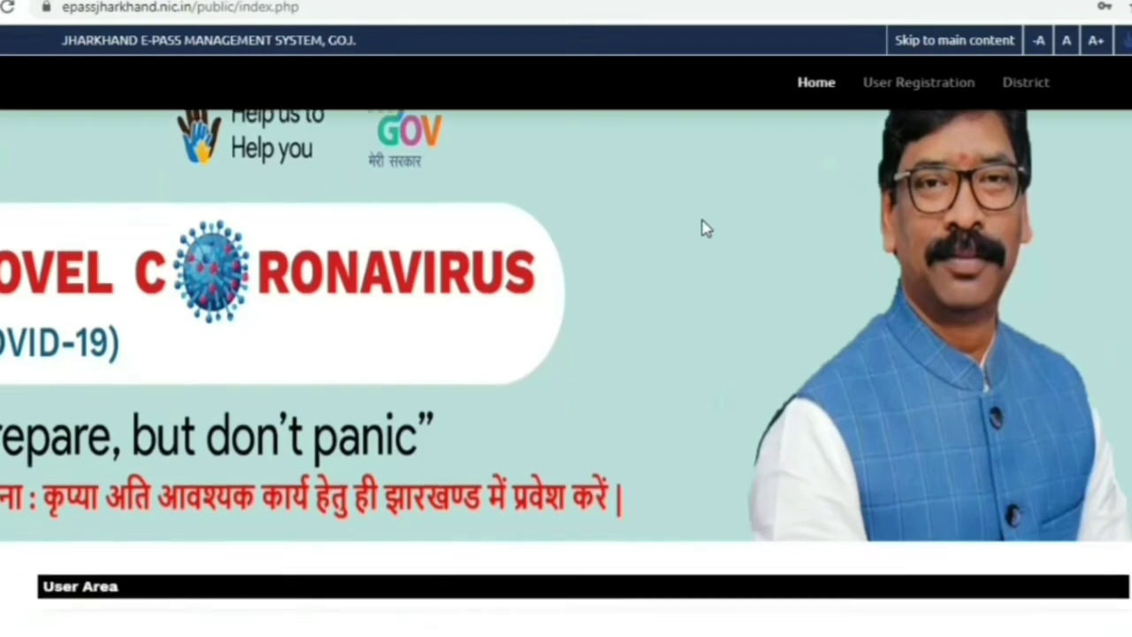
Log in to the new account with its password and the displayed captcha number
{"action": "scroll", "coordinate": [611, 220], "scroll_direction": "up", "scroll_amount": 5}
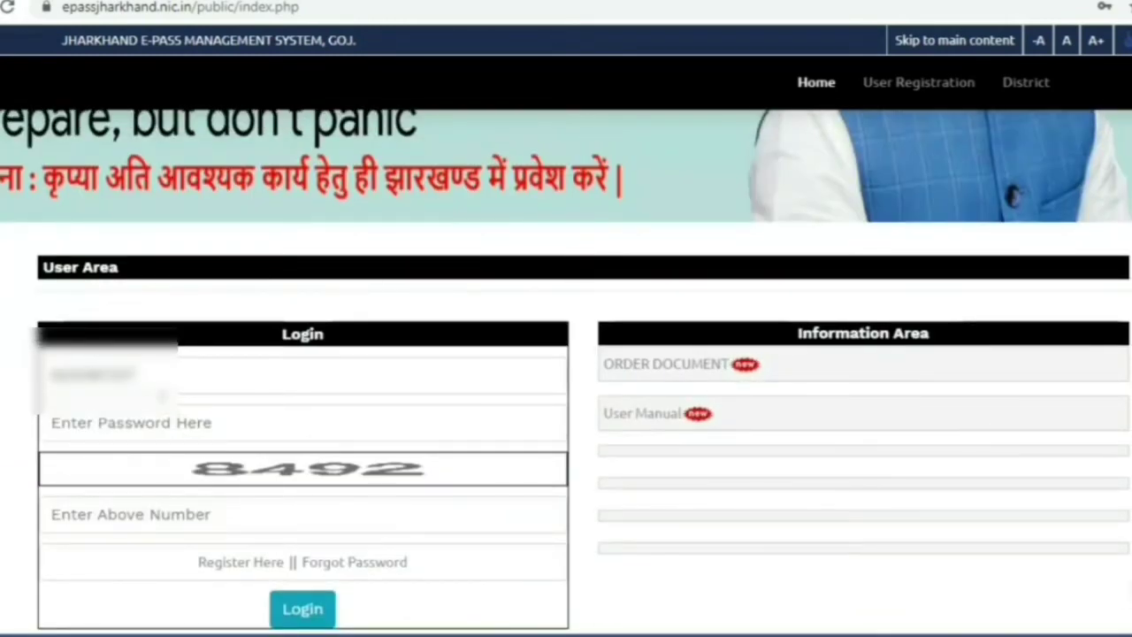
{"action": "left_click", "coordinate": [150, 426]}
{"action": "type", "text": "***"}
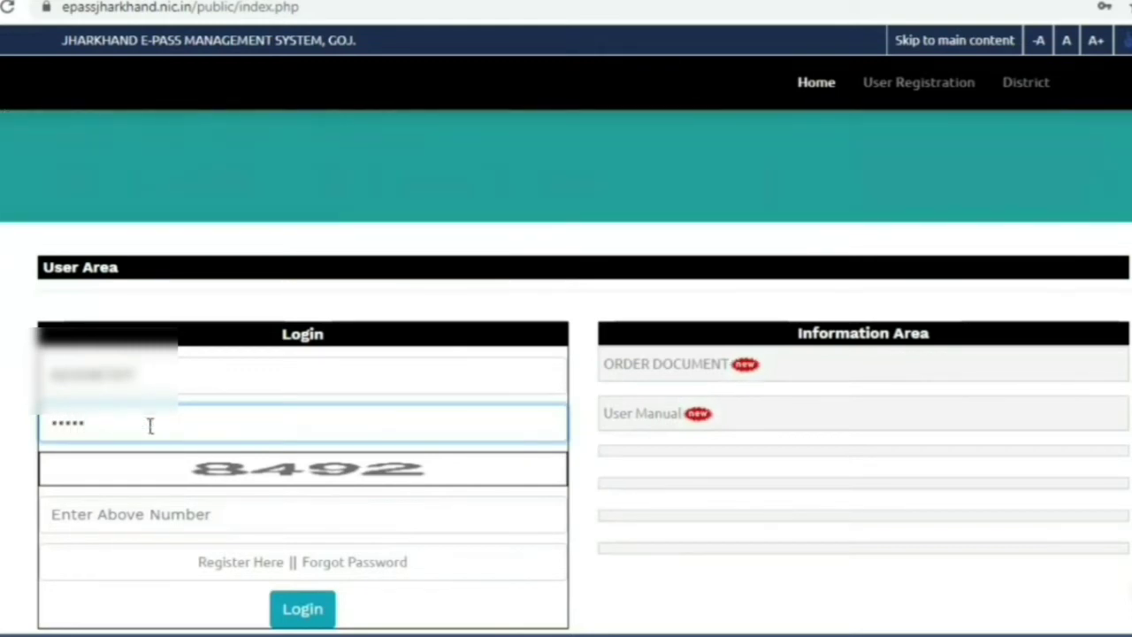
{"action": "type", "text": "******"}
{"action": "left_click", "coordinate": [194, 516]}
{"action": "type", "text": "8"}
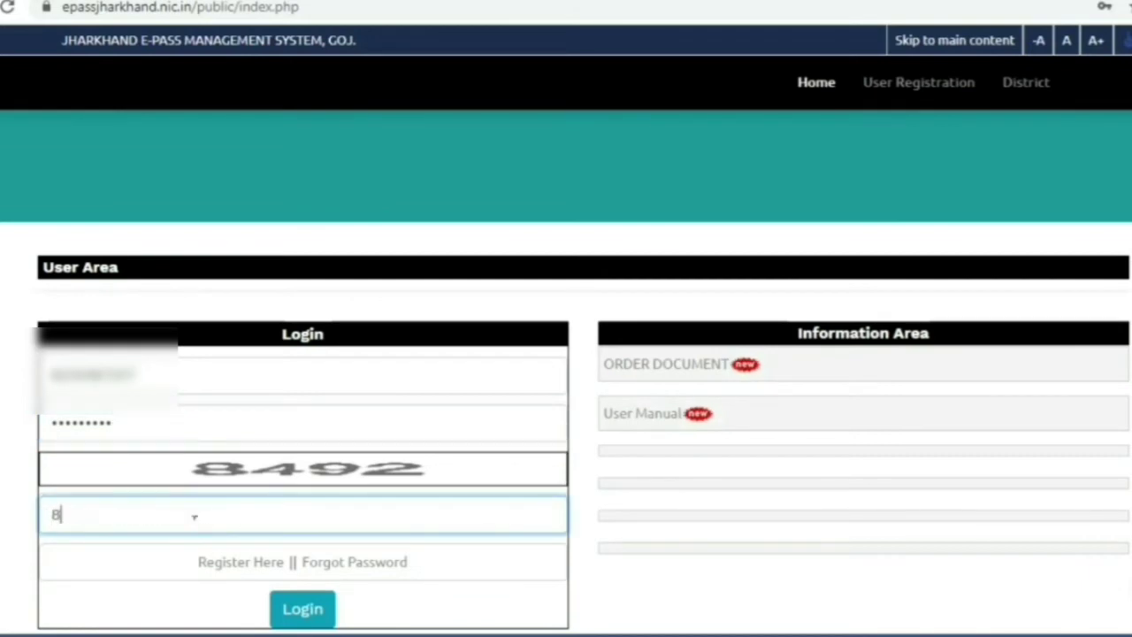
{"action": "type", "text": "492"}
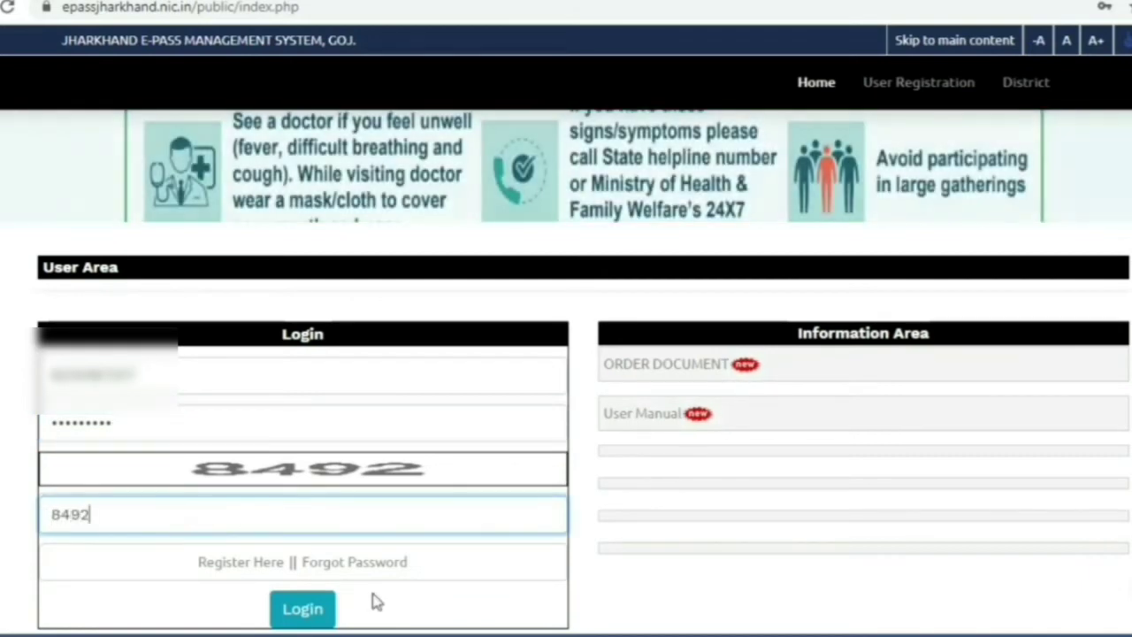
{"action": "left_click", "coordinate": [305, 610]}
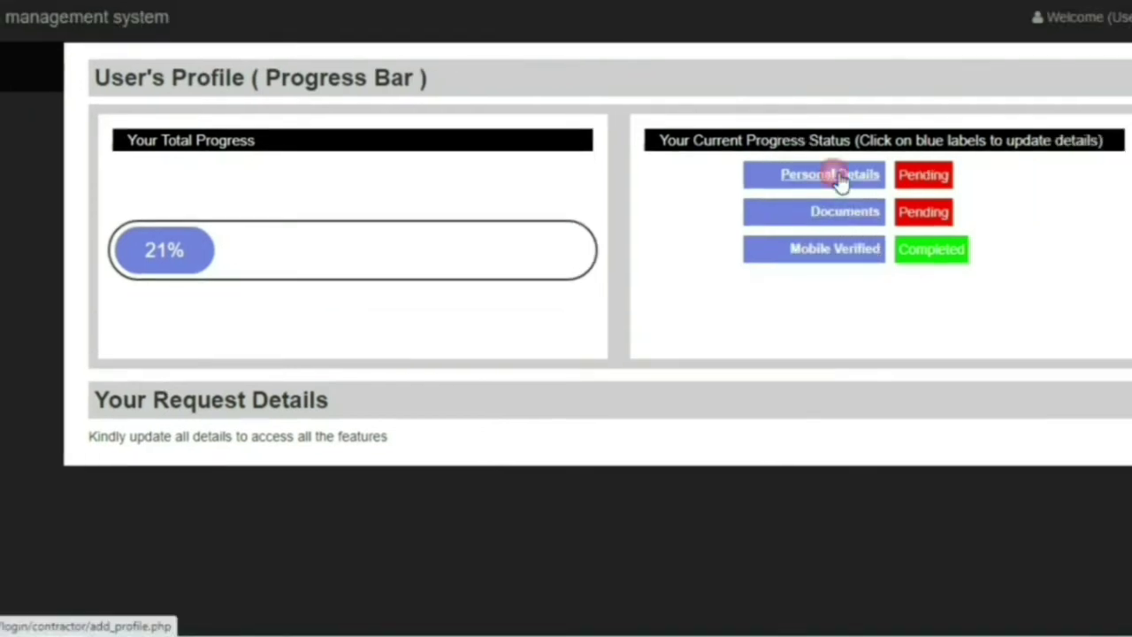
Fill the User's Profile personal details, save them and accept 'Profile Successfully Updated'
{"action": "left_click", "coordinate": [937, 209]}
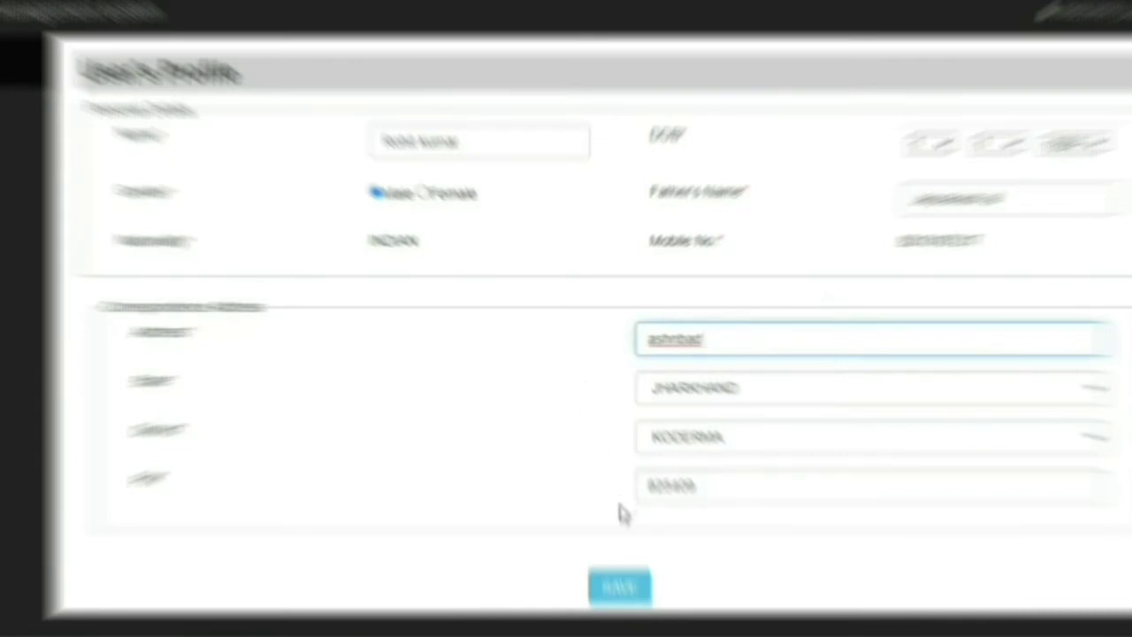
{"action": "left_click", "coordinate": [620, 588]}
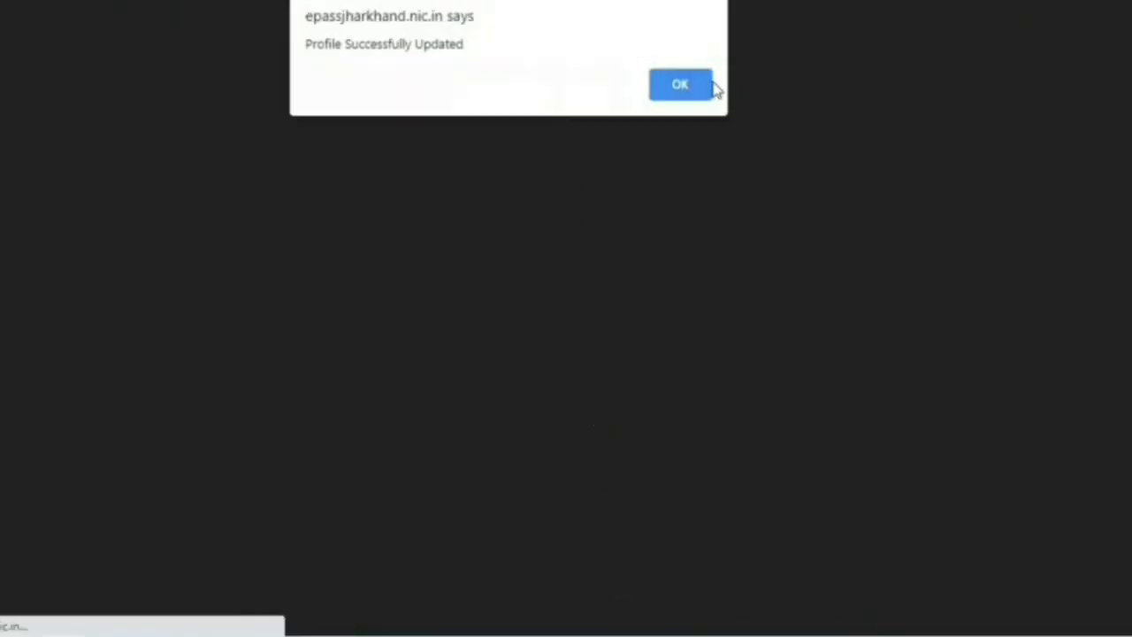
{"action": "left_click", "coordinate": [677, 89]}
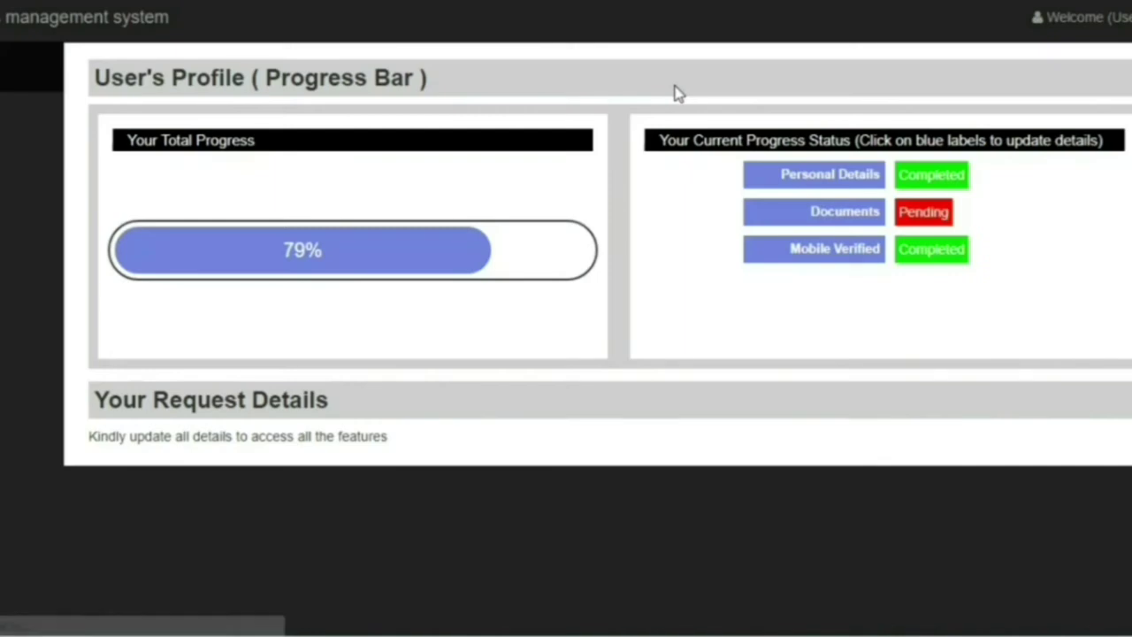
Under Documents, choose Aadhar Card as ID Type, enter its number, save, and accept 'Record Updated'
{"action": "left_click", "coordinate": [836, 220]}
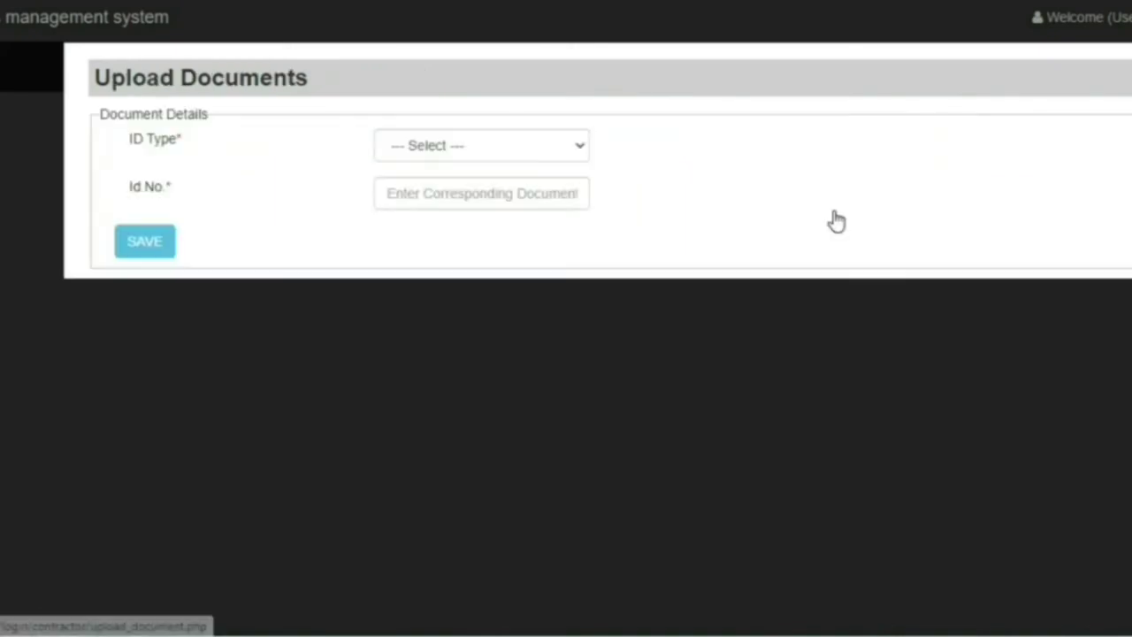
{"action": "left_click", "coordinate": [437, 150]}
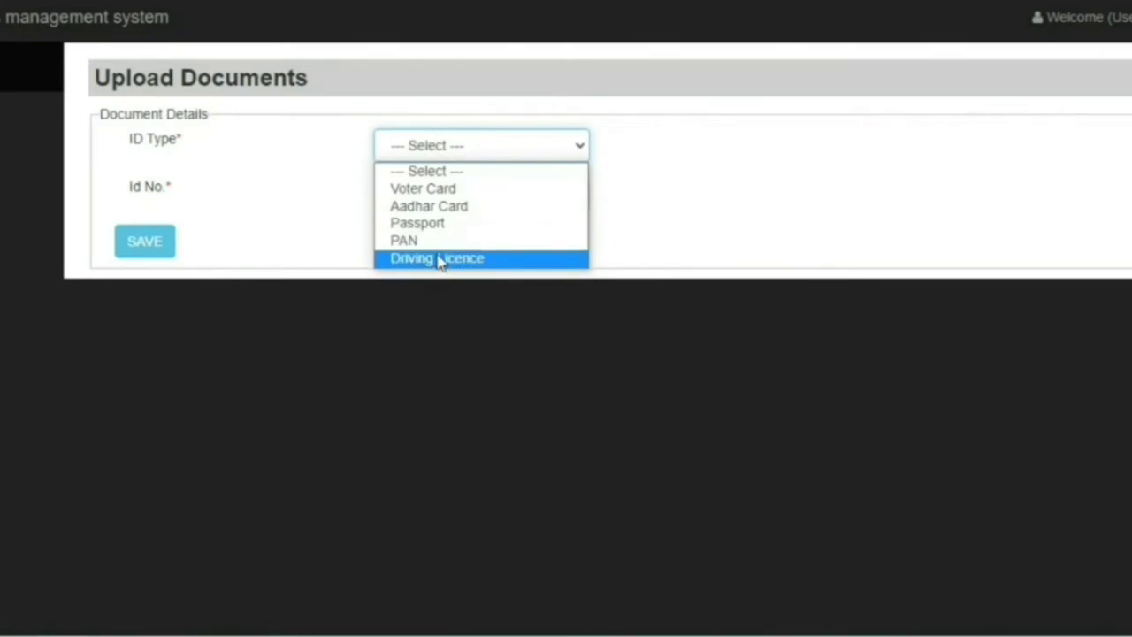
{"action": "left_click", "coordinate": [451, 208]}
{"action": "left_click", "coordinate": [450, 200]}
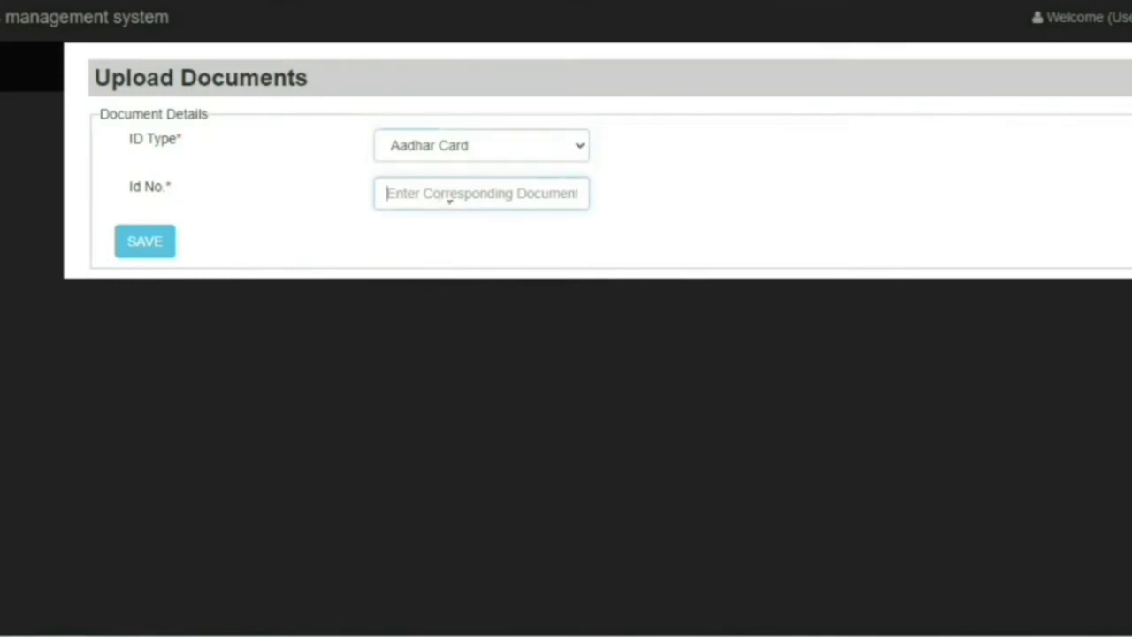
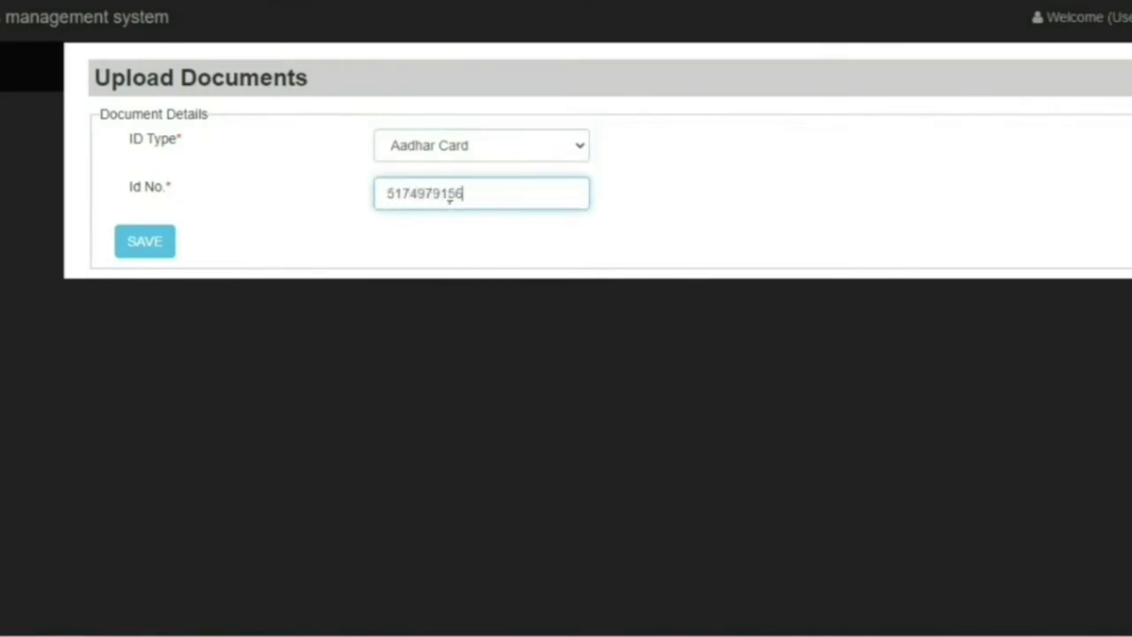
{"action": "left_click", "coordinate": [163, 245]}
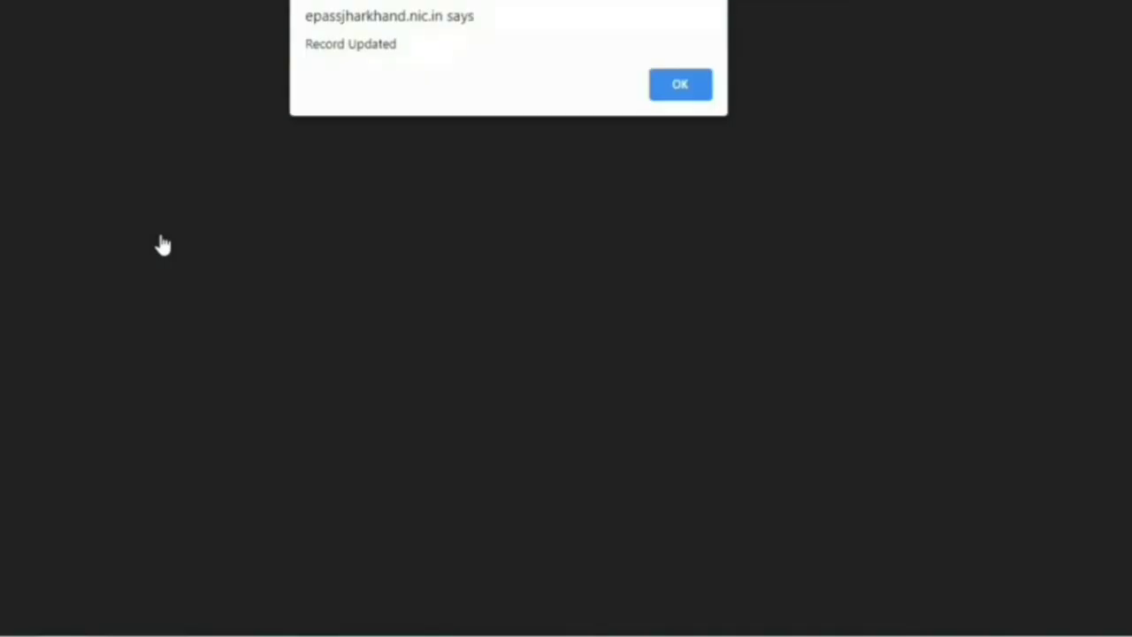
{"action": "left_click", "coordinate": [680, 85]}
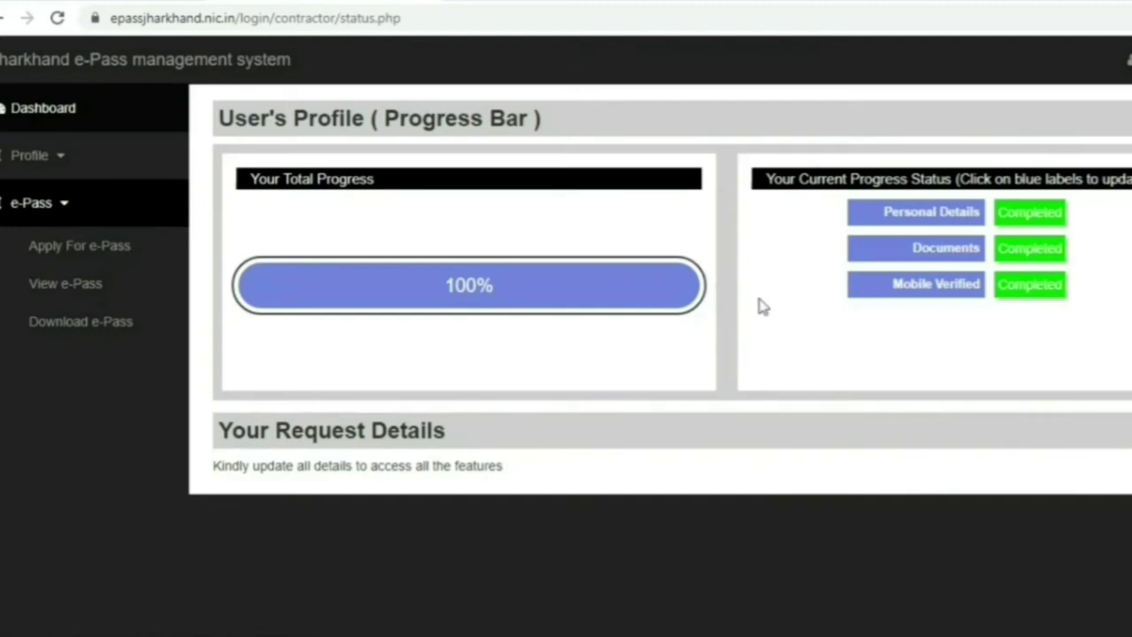
Open the Apply For e-Pass form from the e-Pass menu
{"action": "left_click", "coordinate": [60, 206]}
{"action": "left_click", "coordinate": [56, 207]}
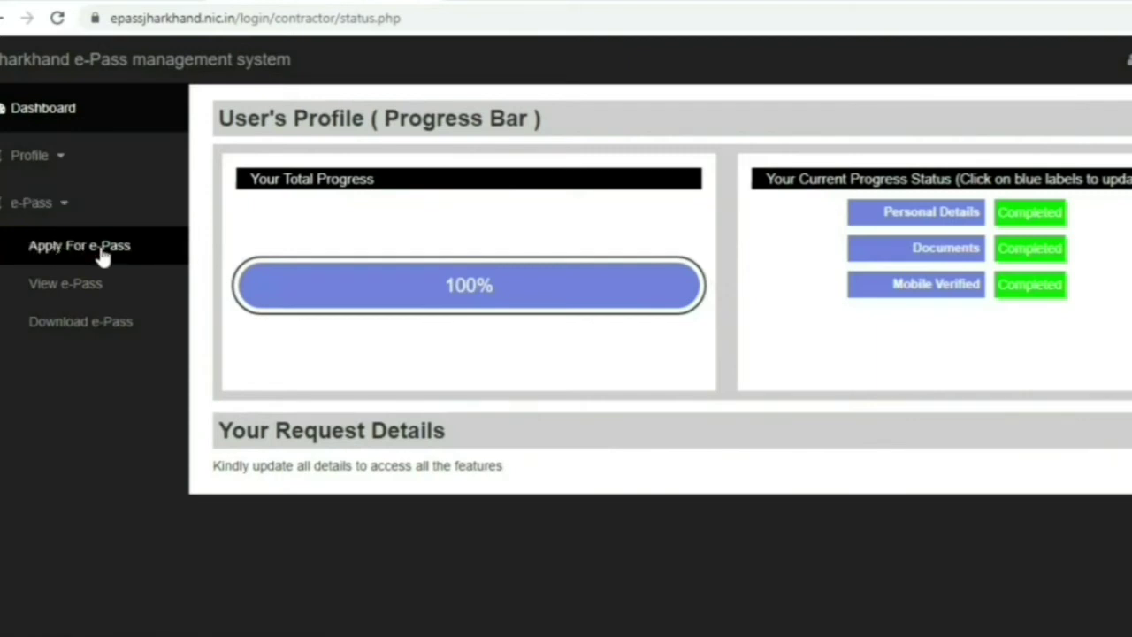
{"action": "left_click", "coordinate": [101, 253]}
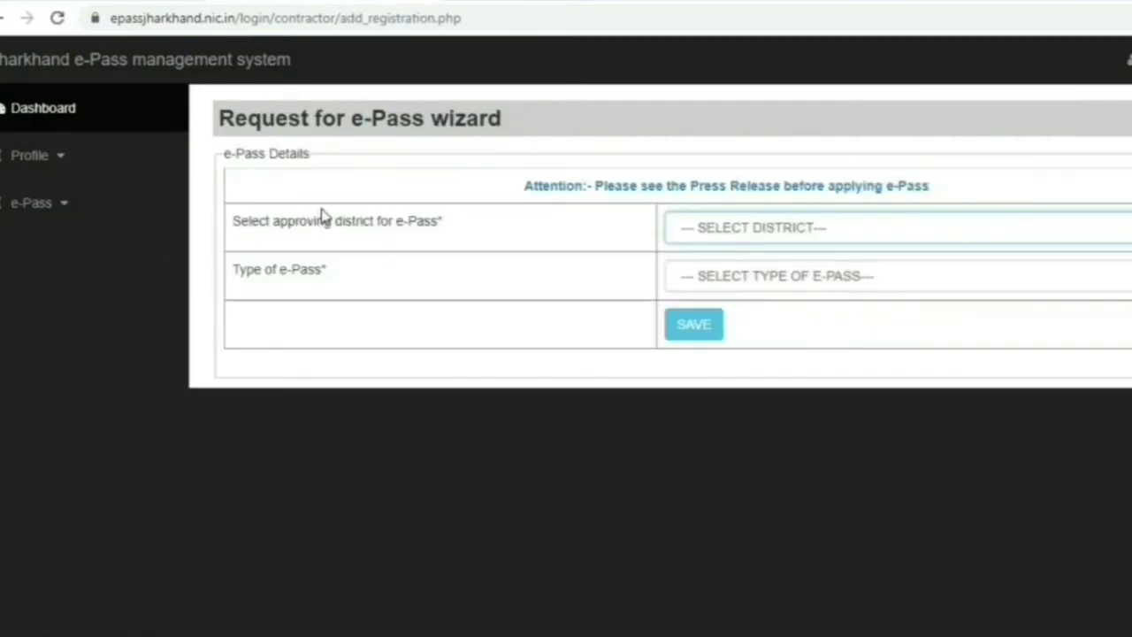
{"action": "left_click", "coordinate": [45, 210]}
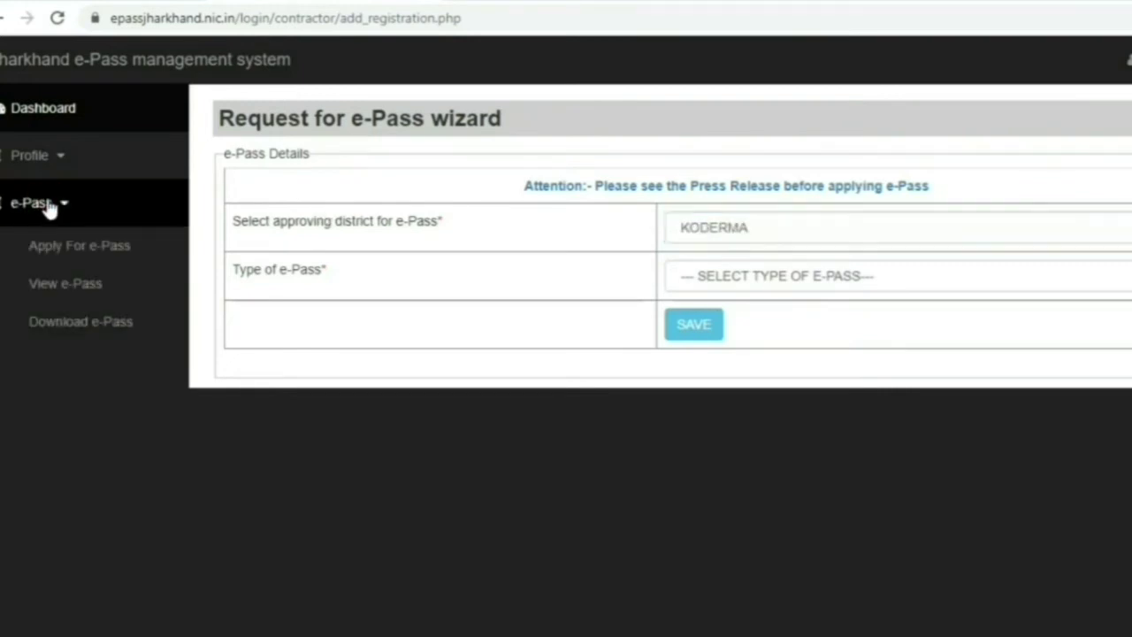
{"action": "left_click", "coordinate": [81, 253]}
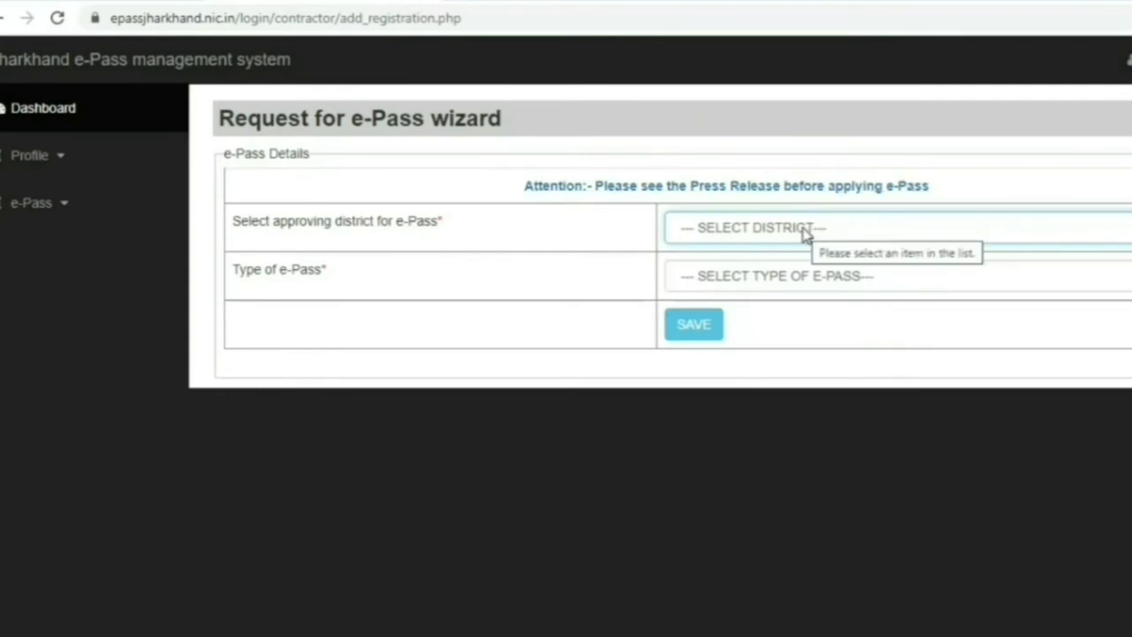
Choose KODERMA district and 'Outside the District but within Jharkhand', then save
{"action": "left_click", "coordinate": [805, 231]}
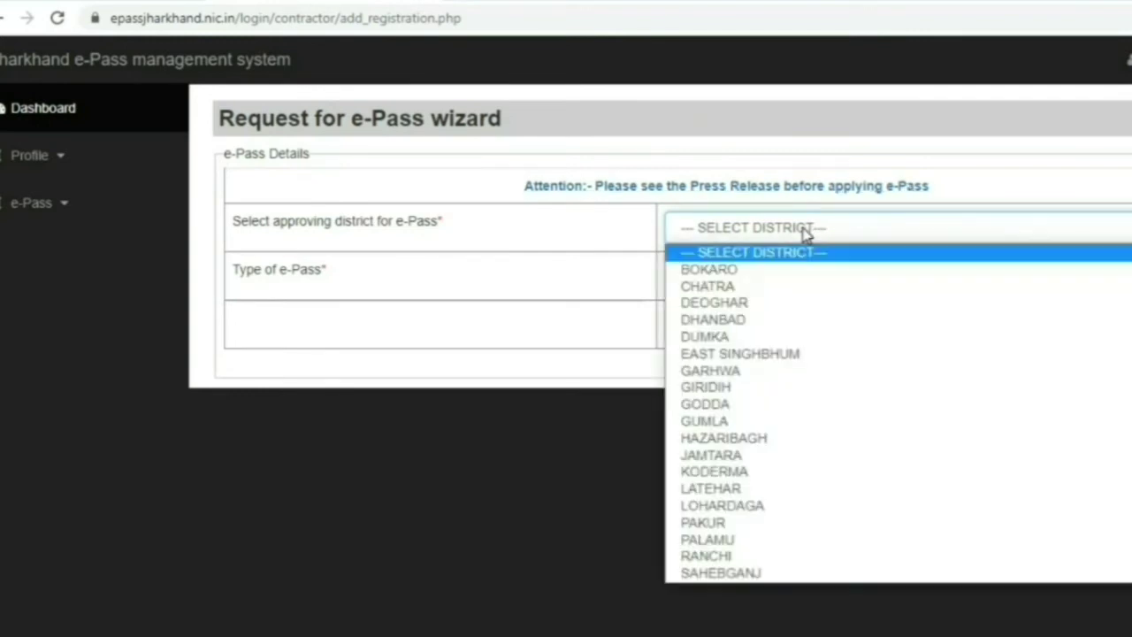
{"action": "left_click", "coordinate": [707, 474]}
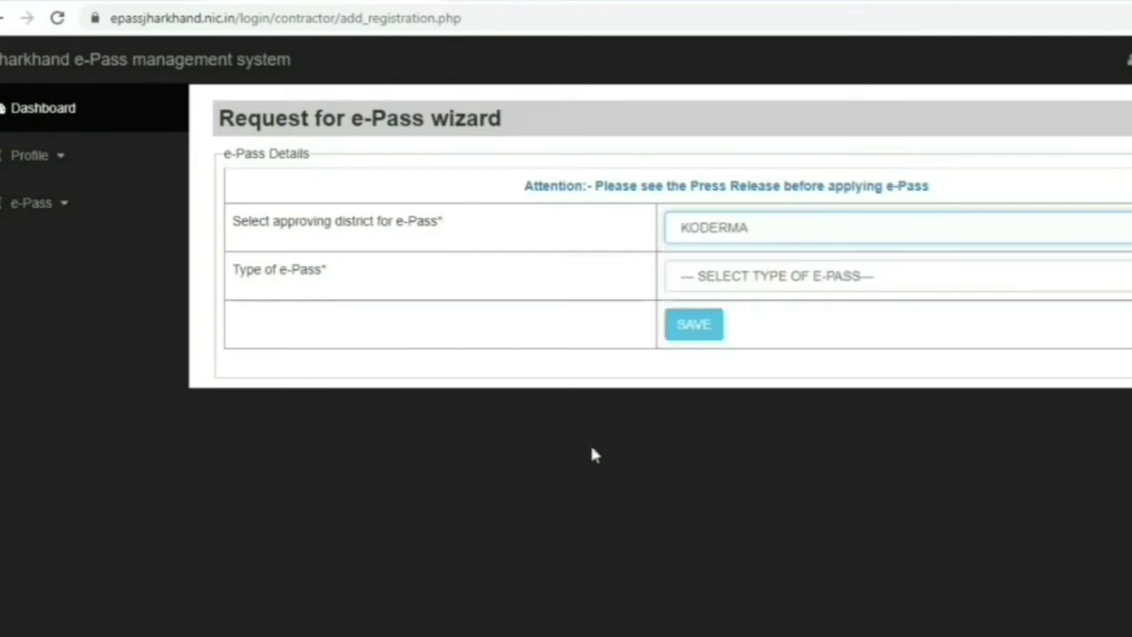
{"action": "left_click", "coordinate": [794, 278]}
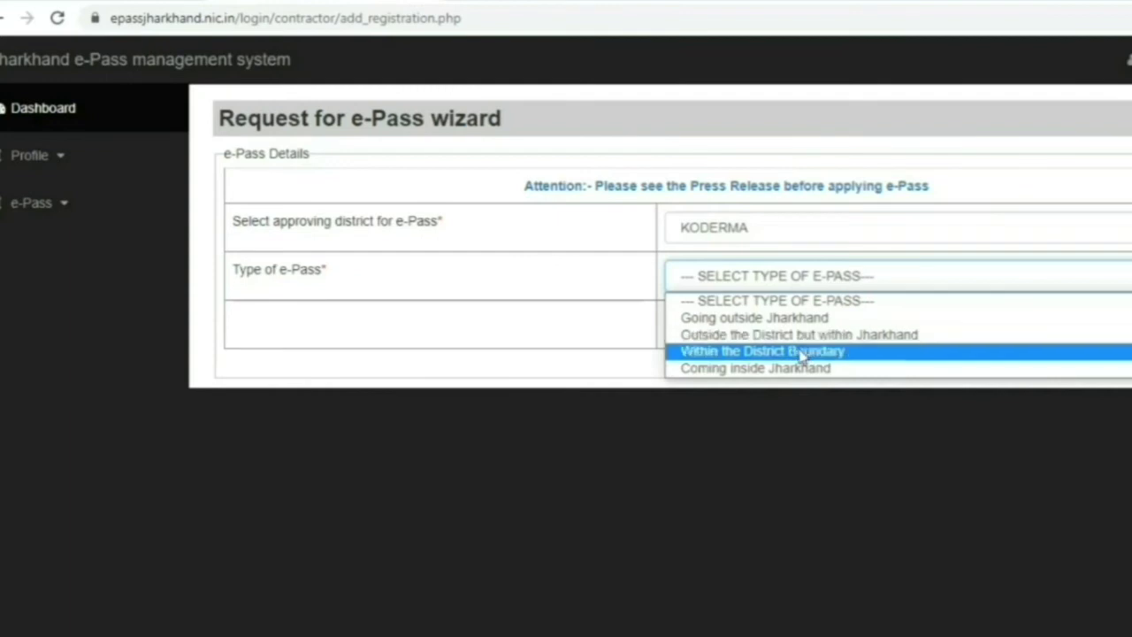
{"action": "left_click", "coordinate": [558, 369]}
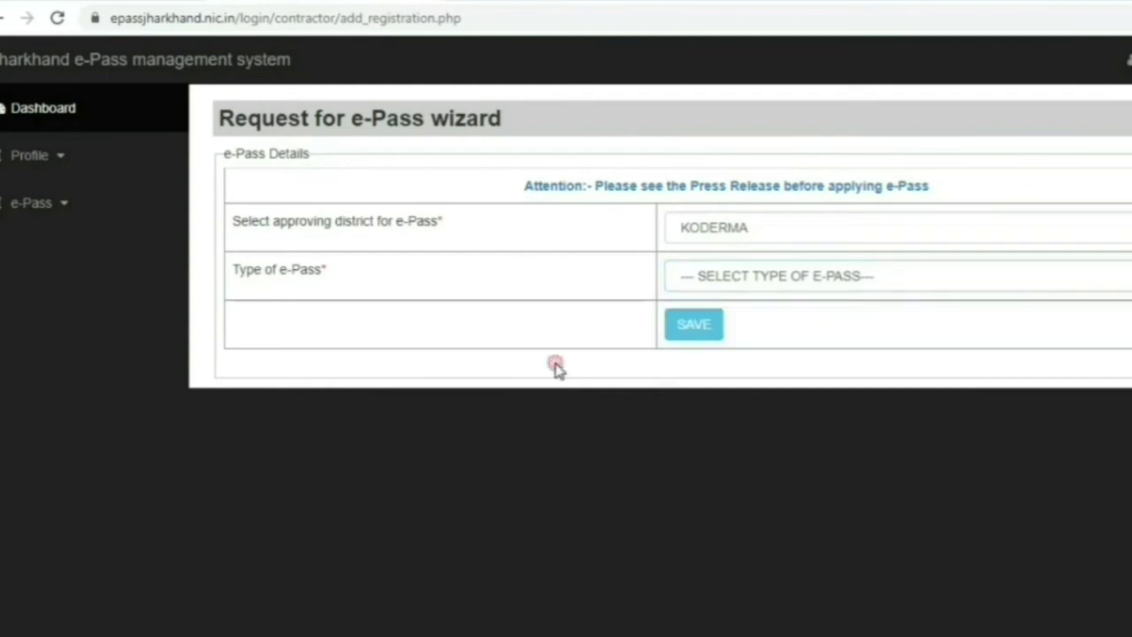
{"action": "left_click", "coordinate": [777, 278]}
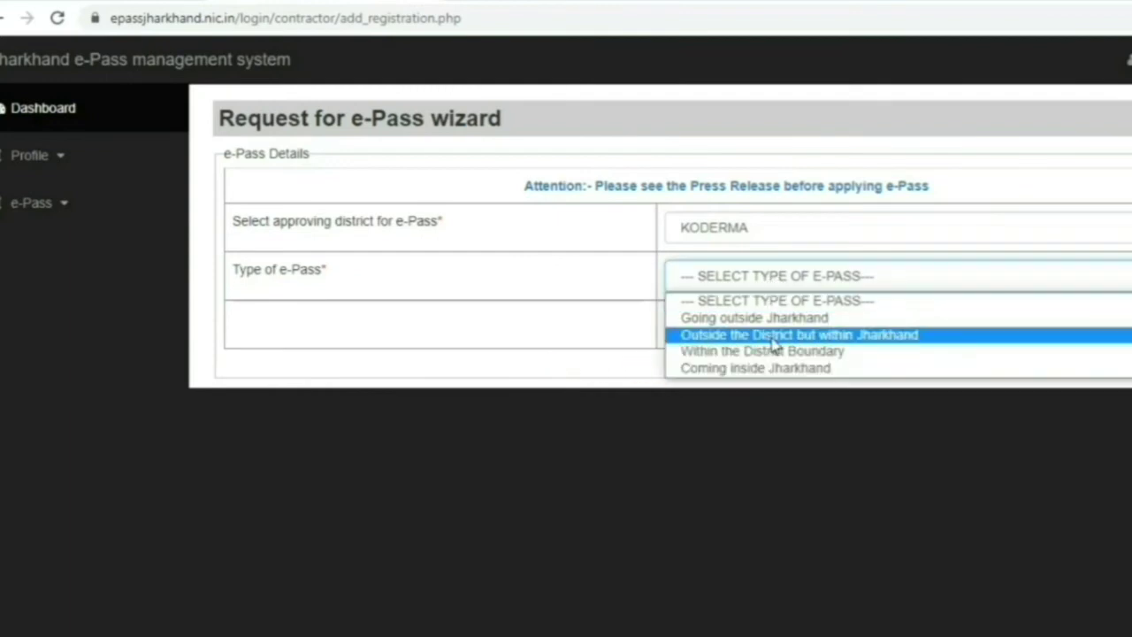
{"action": "left_click", "coordinate": [783, 337]}
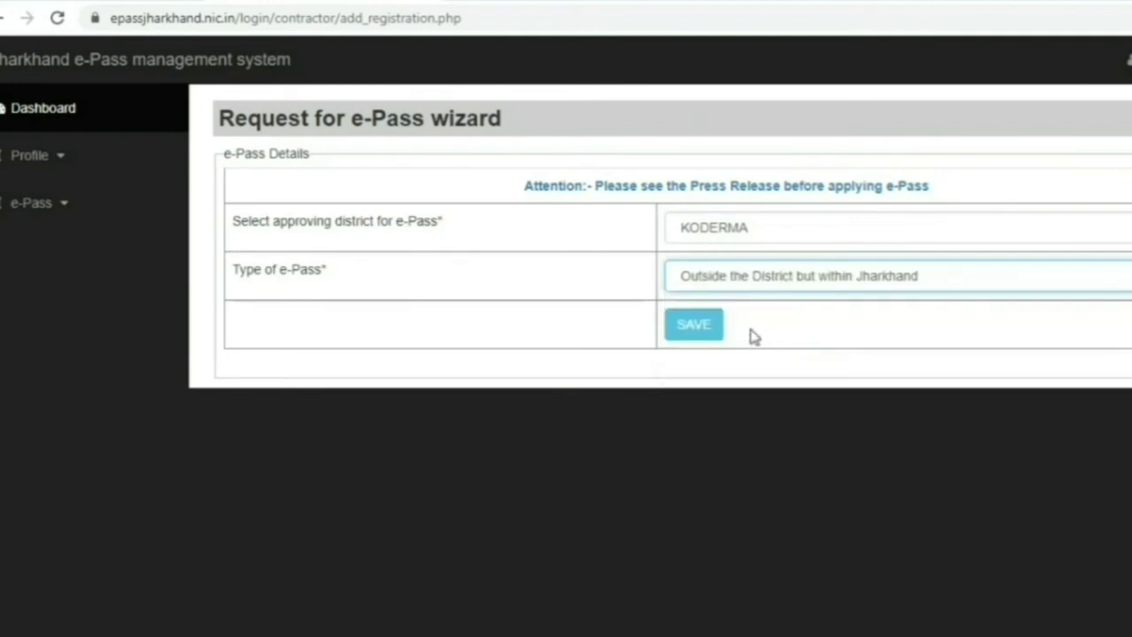
{"action": "left_click", "coordinate": [695, 326]}
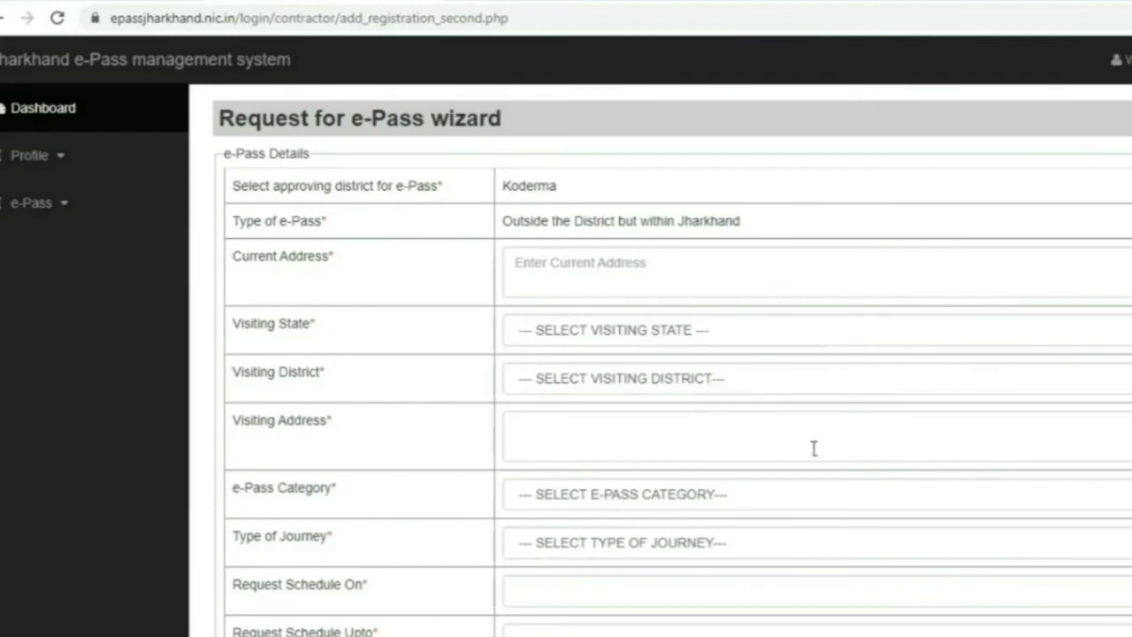
Check the Category and Journey Type lists and set Type Of Vehicle to TWO WHEELER
{"action": "scroll", "coordinate": [704, 457], "scroll_direction": "down", "scroll_amount": 1}
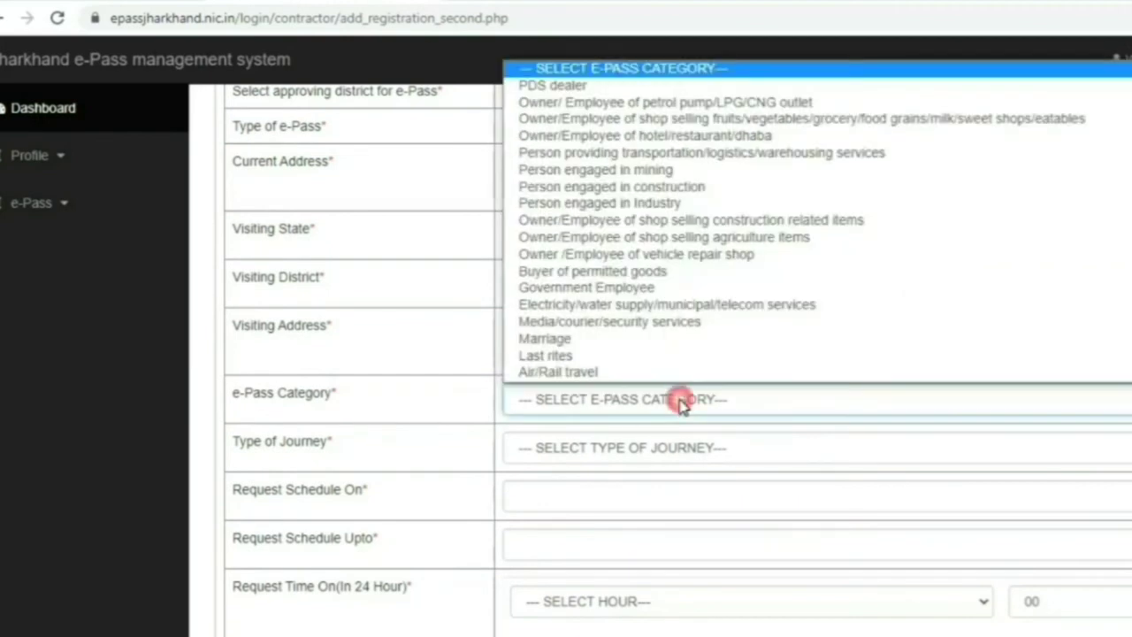
{"action": "left_click", "coordinate": [678, 400]}
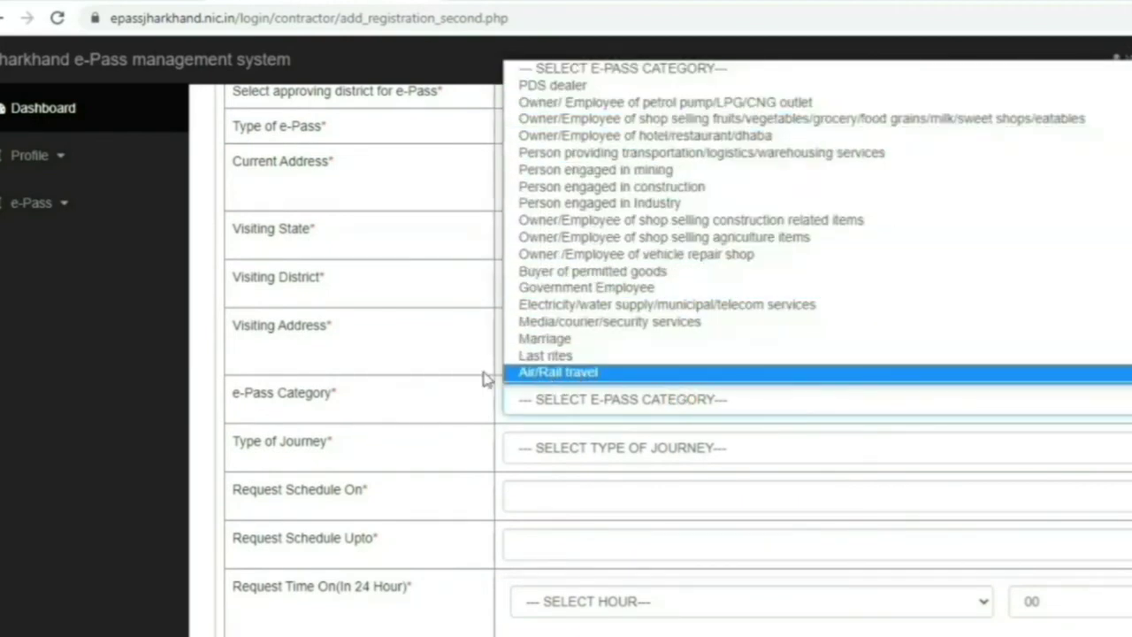
{"action": "left_click", "coordinate": [443, 457]}
{"action": "left_click", "coordinate": [619, 449]}
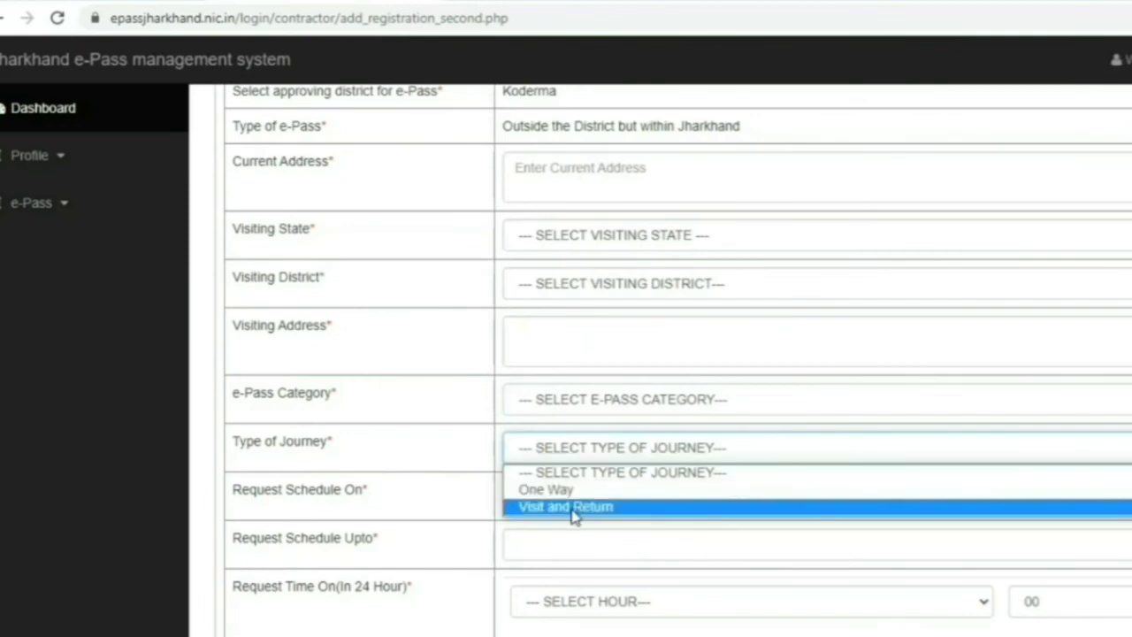
{"action": "left_click", "coordinate": [447, 491]}
{"action": "scroll", "coordinate": [506, 463], "scroll_direction": "down", "scroll_amount": 1}
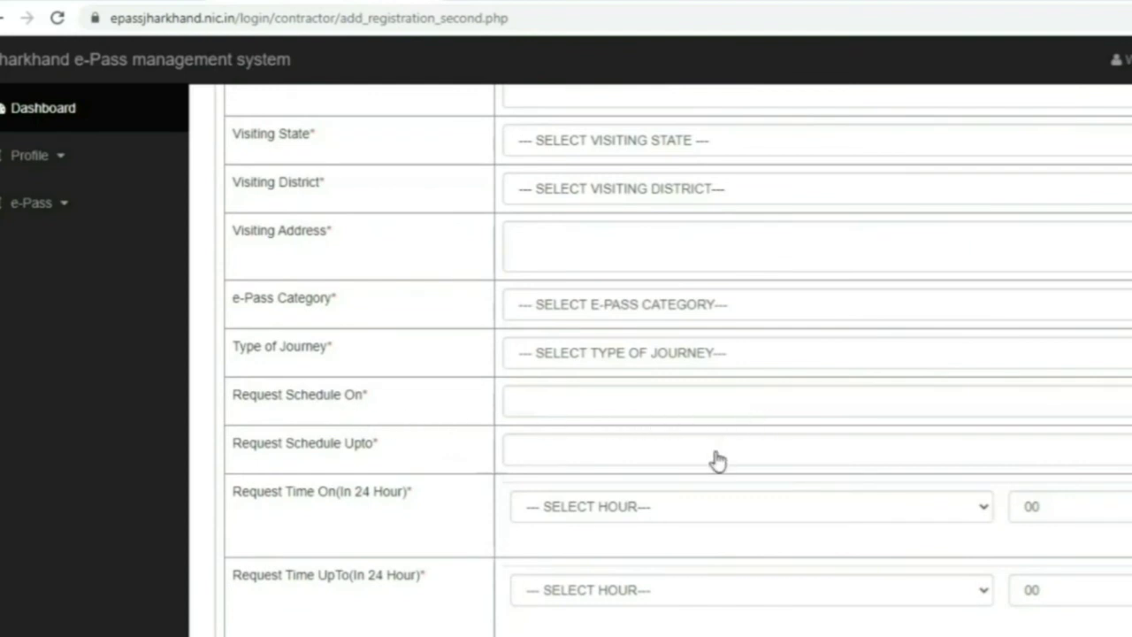
{"action": "scroll", "coordinate": [718, 460], "scroll_direction": "down", "scroll_amount": 2}
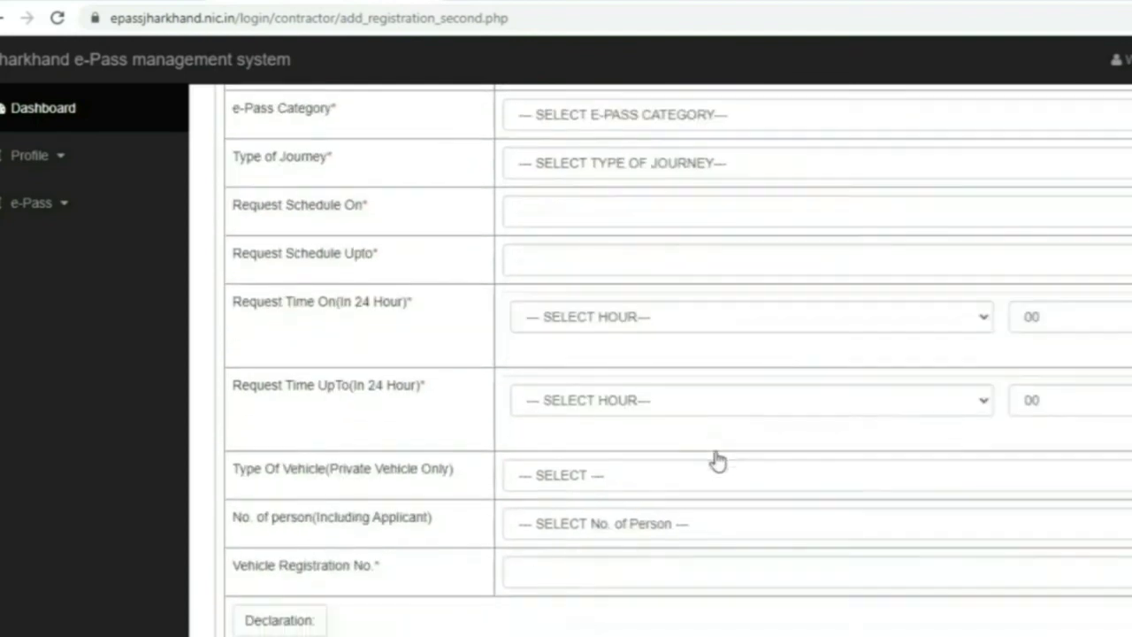
{"action": "left_click", "coordinate": [584, 479]}
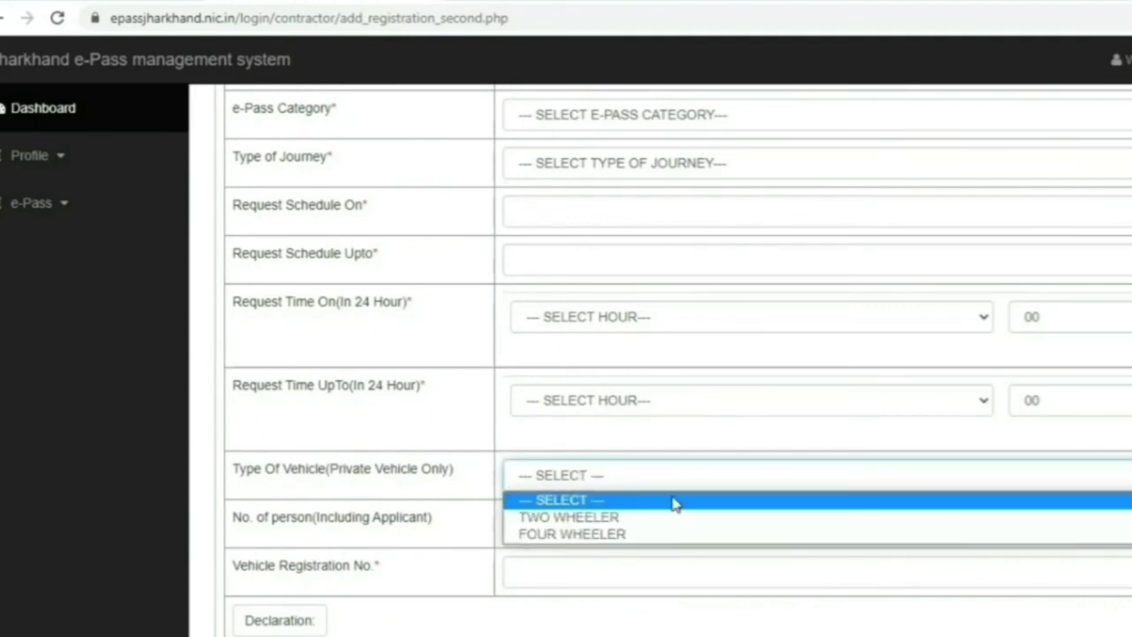
{"action": "left_click", "coordinate": [573, 518]}
{"action": "scroll", "coordinate": [566, 524], "scroll_direction": "down", "scroll_amount": 1}
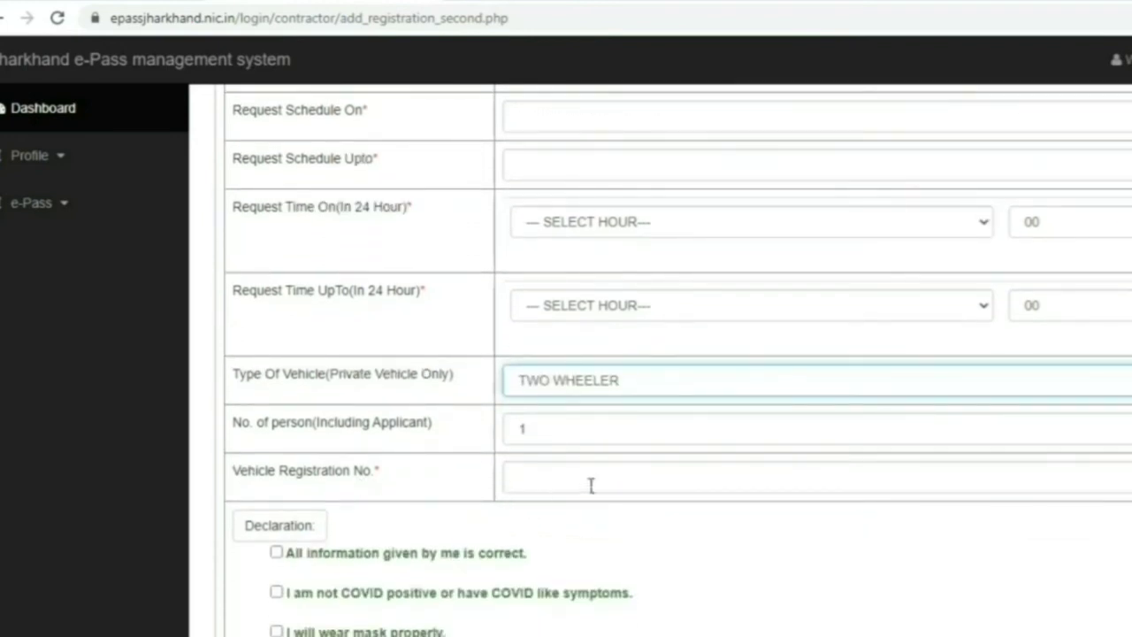
{"action": "scroll", "coordinate": [591, 485], "scroll_direction": "up", "scroll_amount": 5}
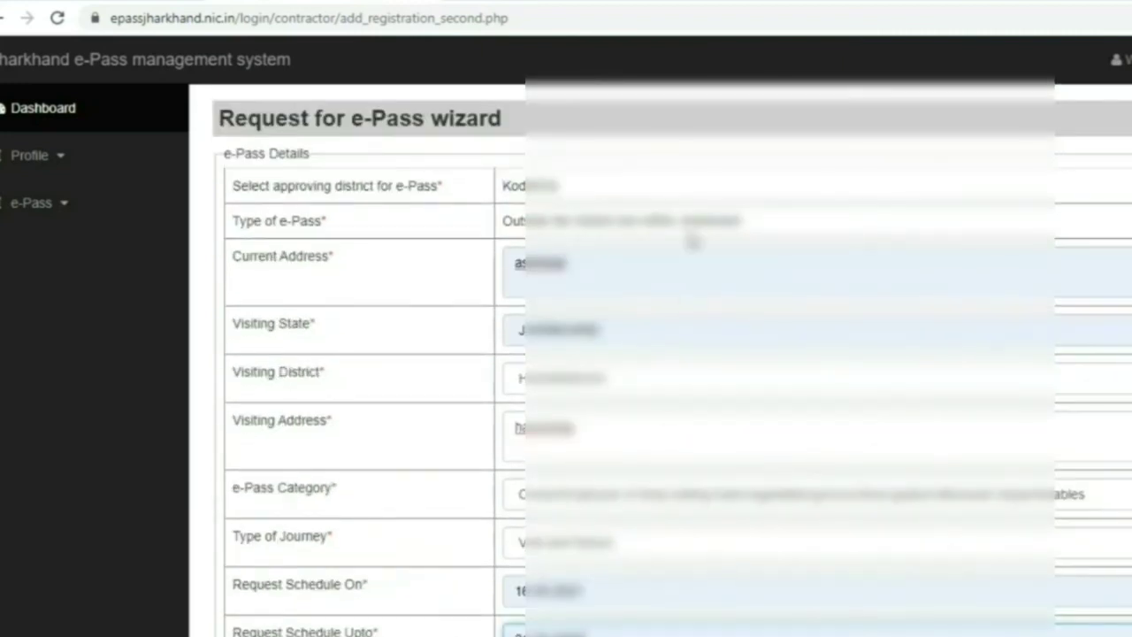
Tick all nine declarations, from correct information through the Government of India Covid-19 terms
{"action": "scroll", "coordinate": [677, 217], "scroll_direction": "down", "scroll_amount": 2}
{"action": "scroll", "coordinate": [674, 217], "scroll_direction": "down", "scroll_amount": 4}
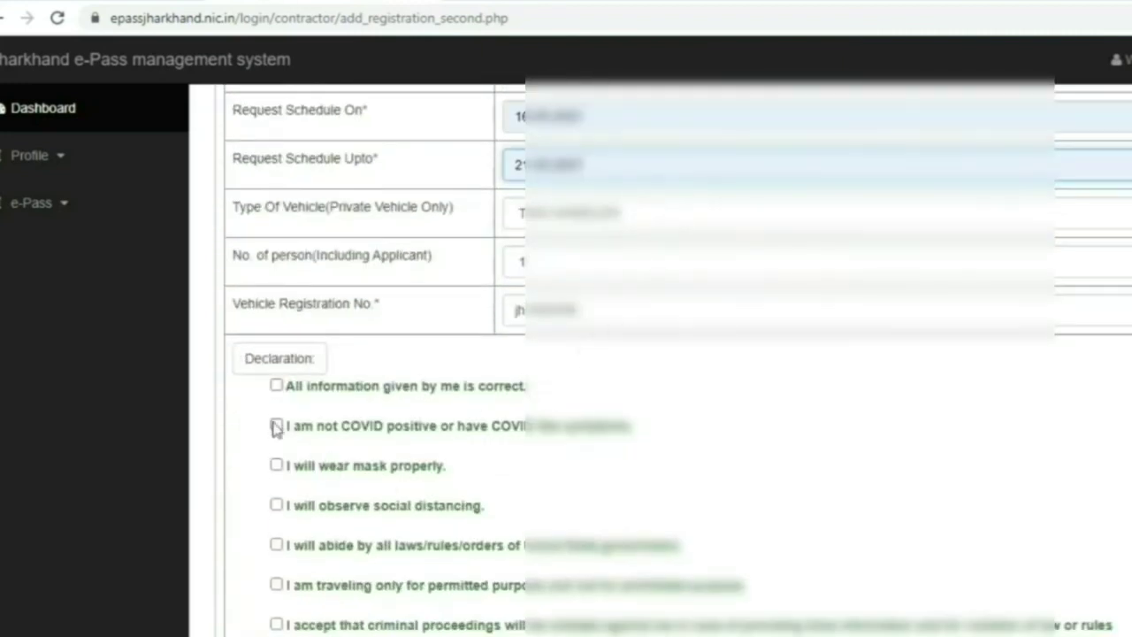
{"action": "left_click", "coordinate": [277, 386]}
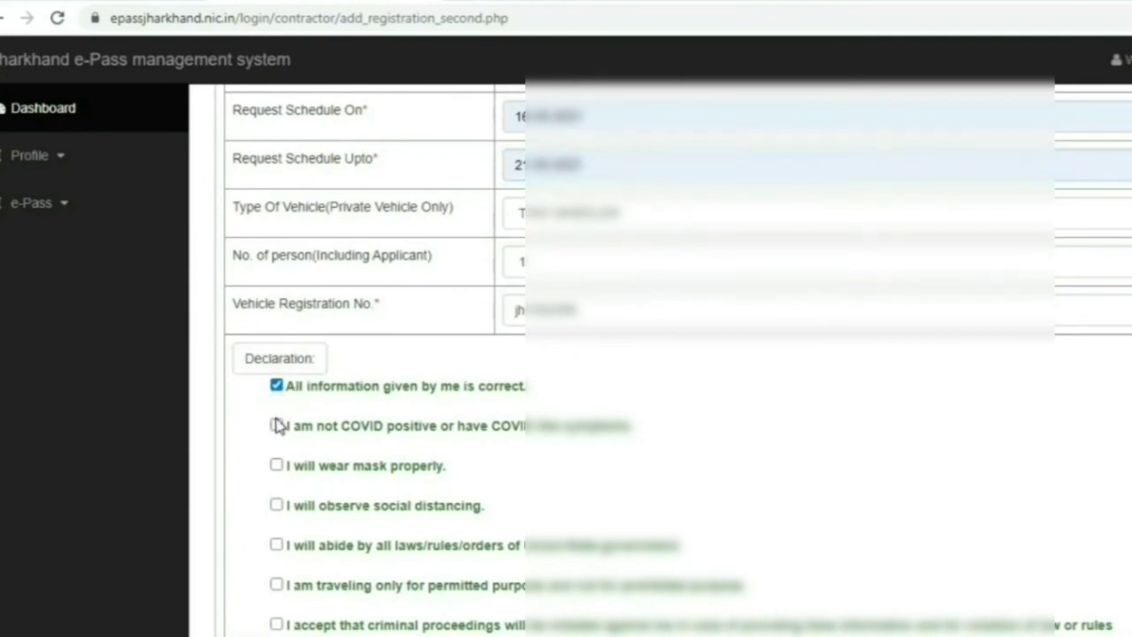
{"action": "left_click", "coordinate": [277, 426]}
{"action": "left_click", "coordinate": [277, 466]}
{"action": "left_click", "coordinate": [277, 505]}
{"action": "left_click", "coordinate": [276, 545]}
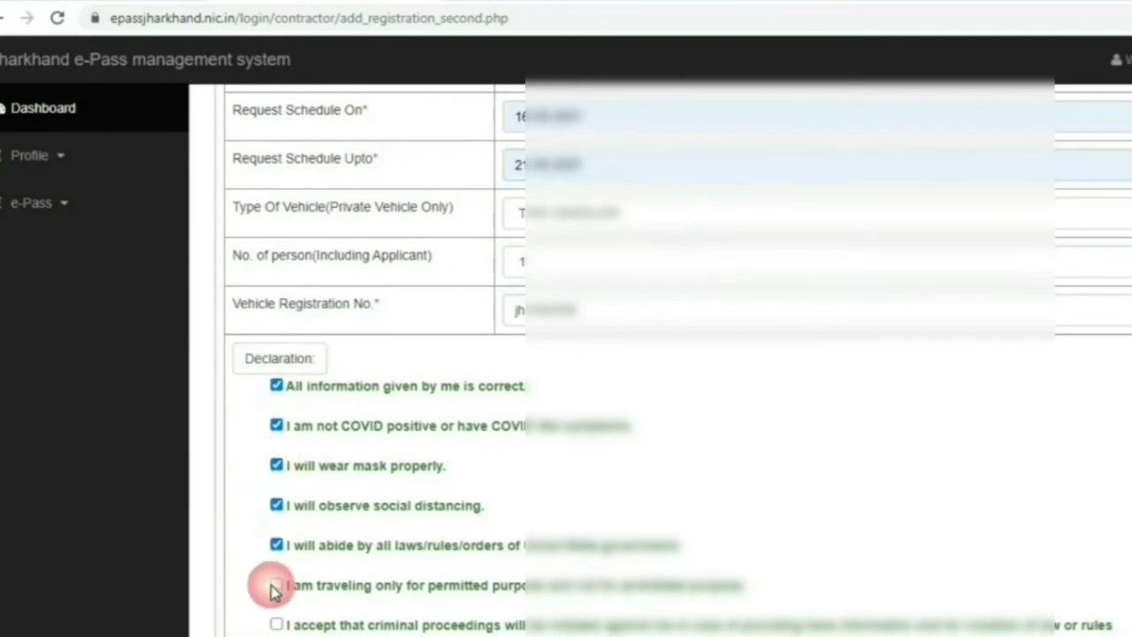
{"action": "left_click", "coordinate": [277, 585]}
{"action": "scroll", "coordinate": [279, 584], "scroll_direction": "down", "scroll_amount": 2}
{"action": "left_click", "coordinate": [277, 435]}
{"action": "left_click", "coordinate": [277, 495]}
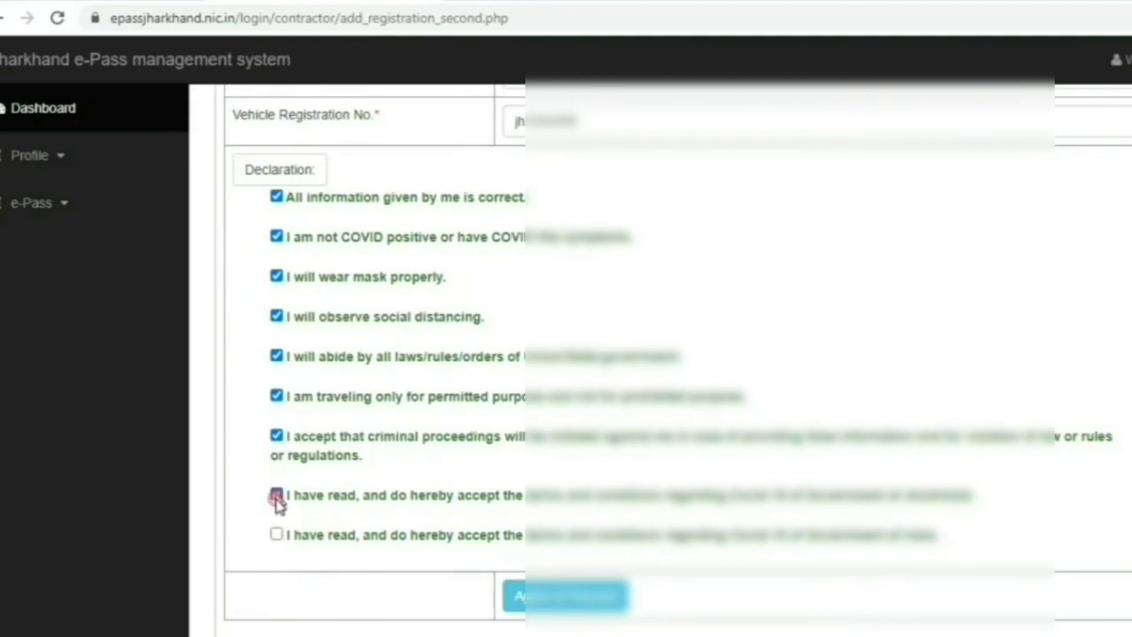
{"action": "left_click", "coordinate": [277, 535]}
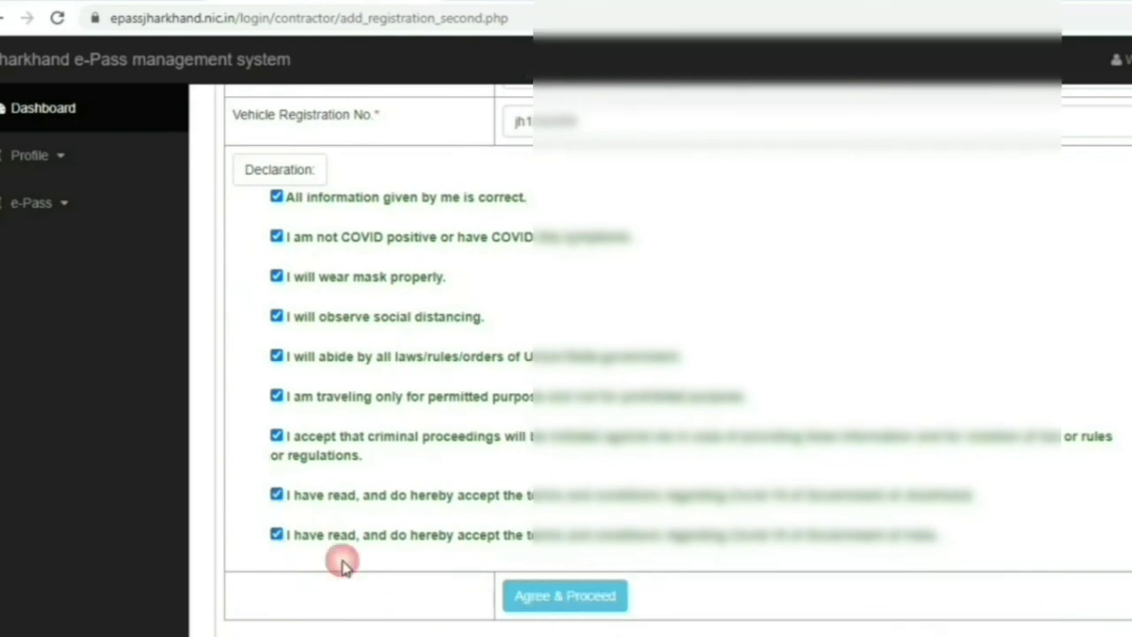
Submit the request with Agree & Proceed until the certificate is generated
{"action": "left_click", "coordinate": [589, 610]}
{"action": "scroll", "coordinate": [753, 341], "scroll_direction": "up", "scroll_amount": 4}
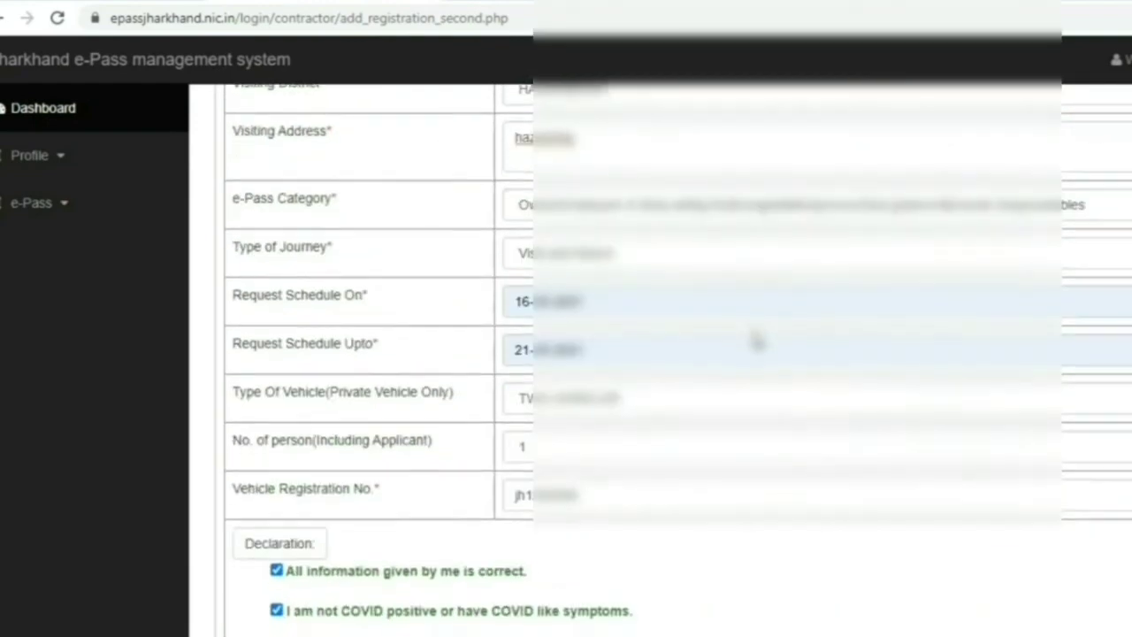
{"action": "scroll", "coordinate": [757, 340], "scroll_direction": "up", "scroll_amount": 3}
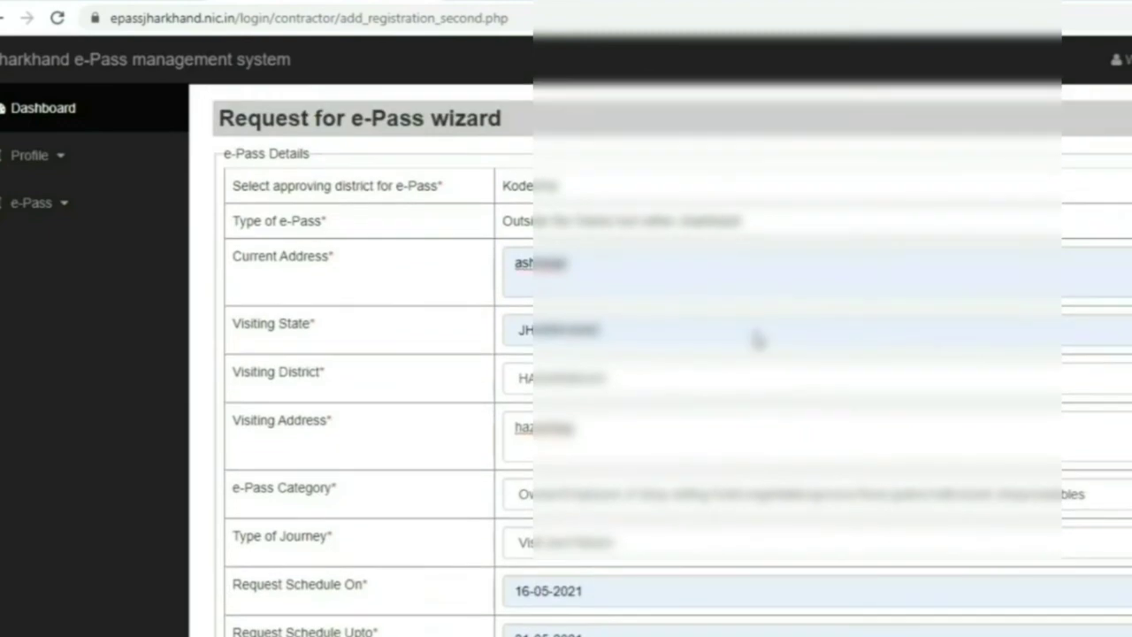
{"action": "scroll", "coordinate": [754, 338], "scroll_direction": "down", "scroll_amount": 7}
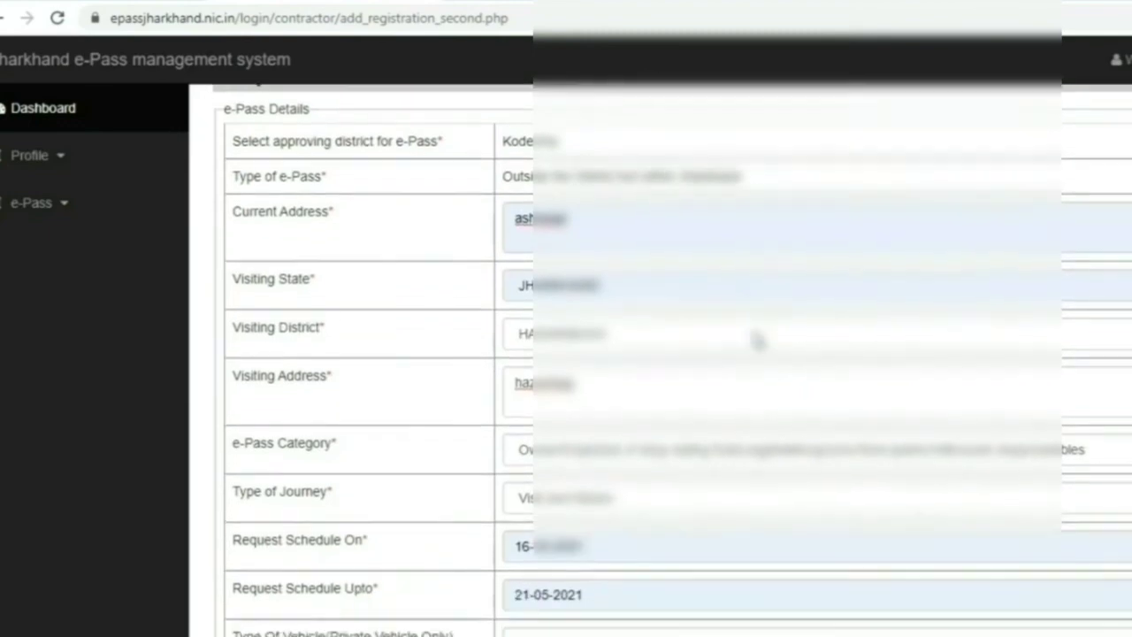
{"action": "left_click", "coordinate": [588, 610]}
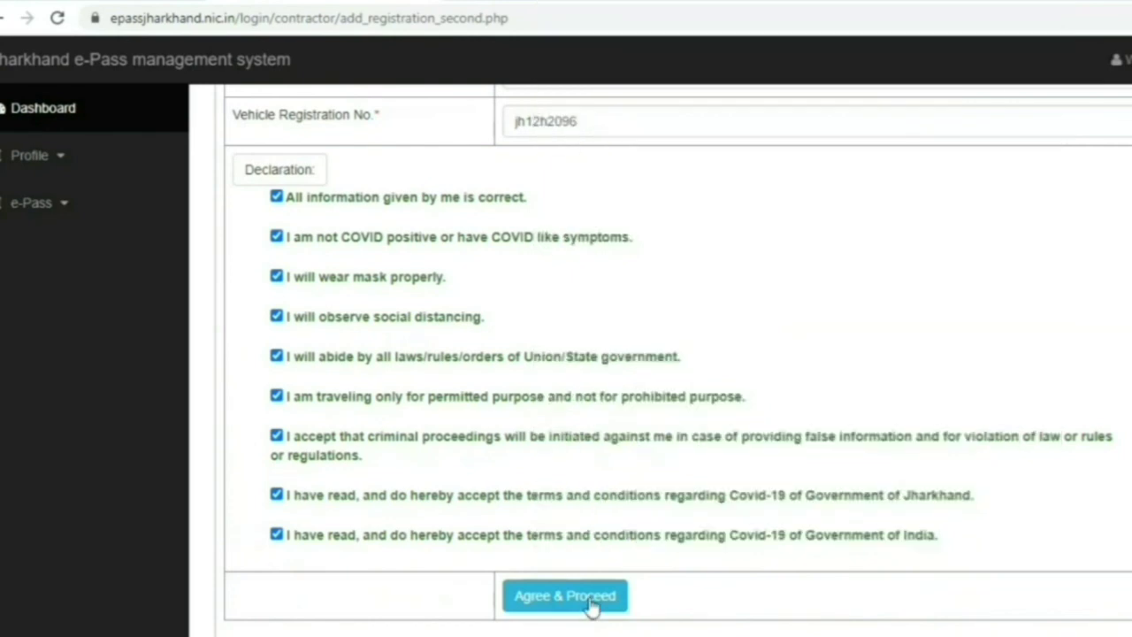
{"action": "left_click", "coordinate": [591, 605]}
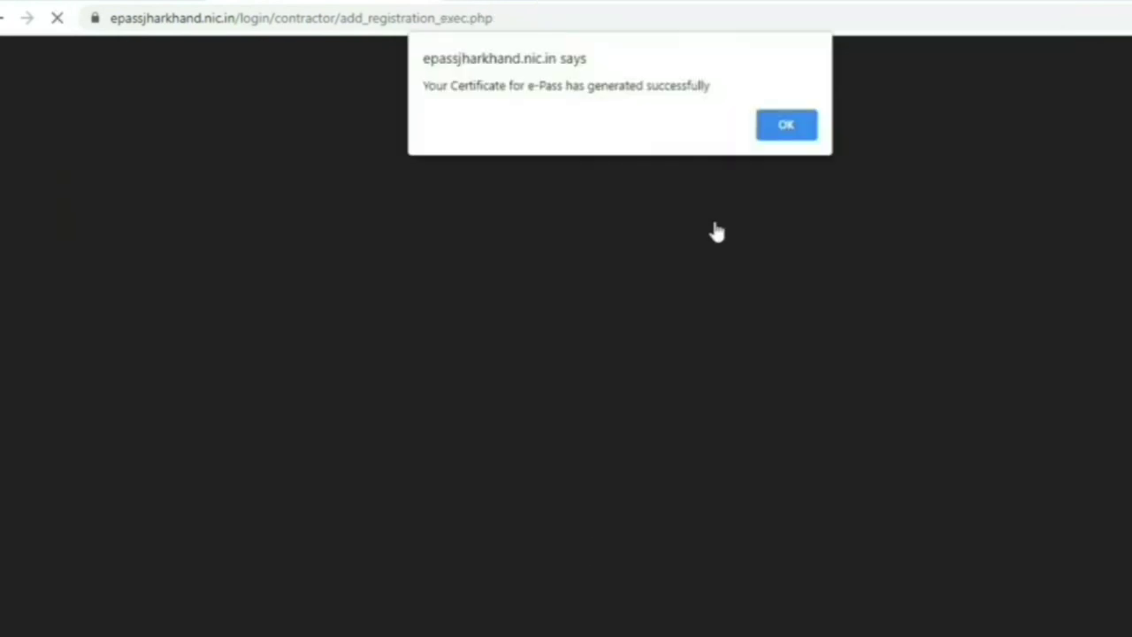
Dismiss the certificate alert, open View e-Pass, and close the Pass Request Details popup
{"action": "left_click", "coordinate": [801, 129]}
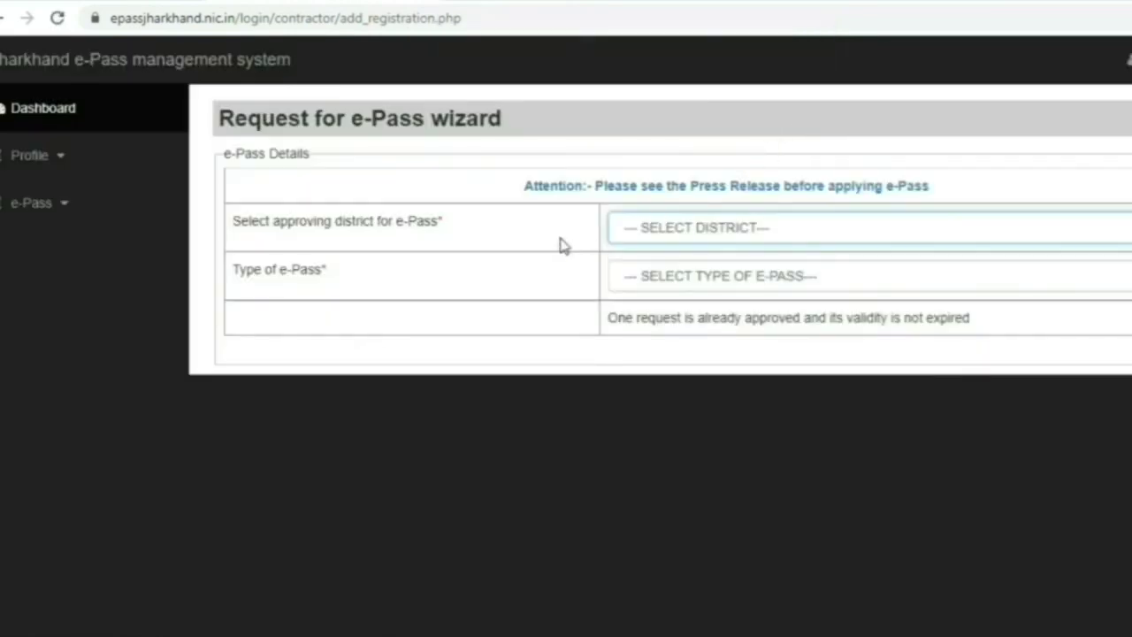
{"action": "left_click", "coordinate": [49, 207]}
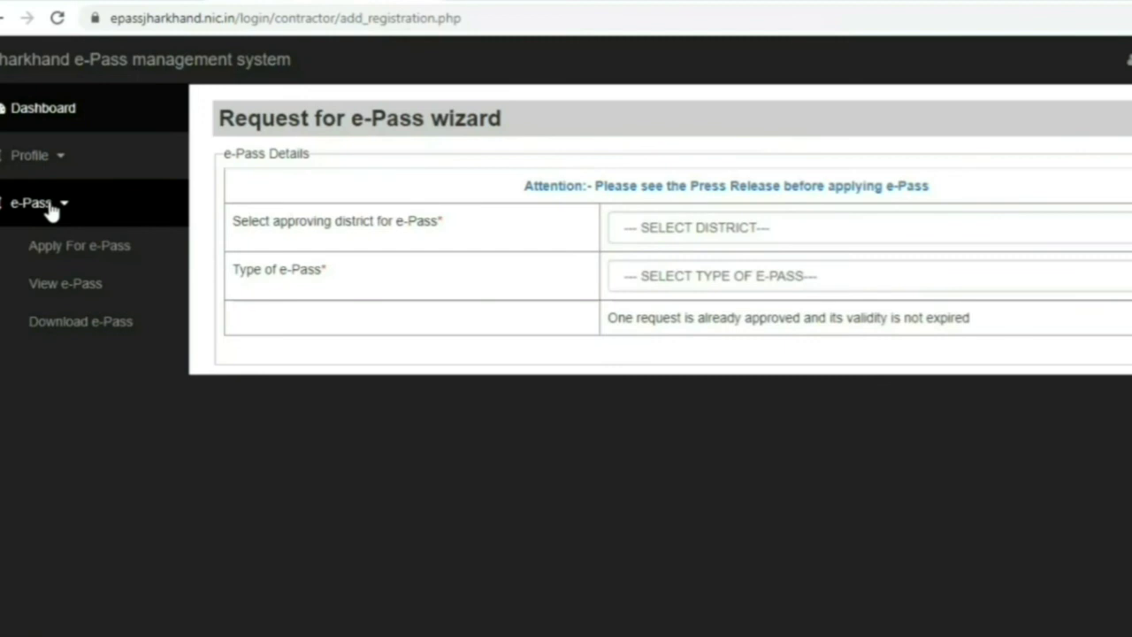
{"action": "left_click", "coordinate": [67, 285]}
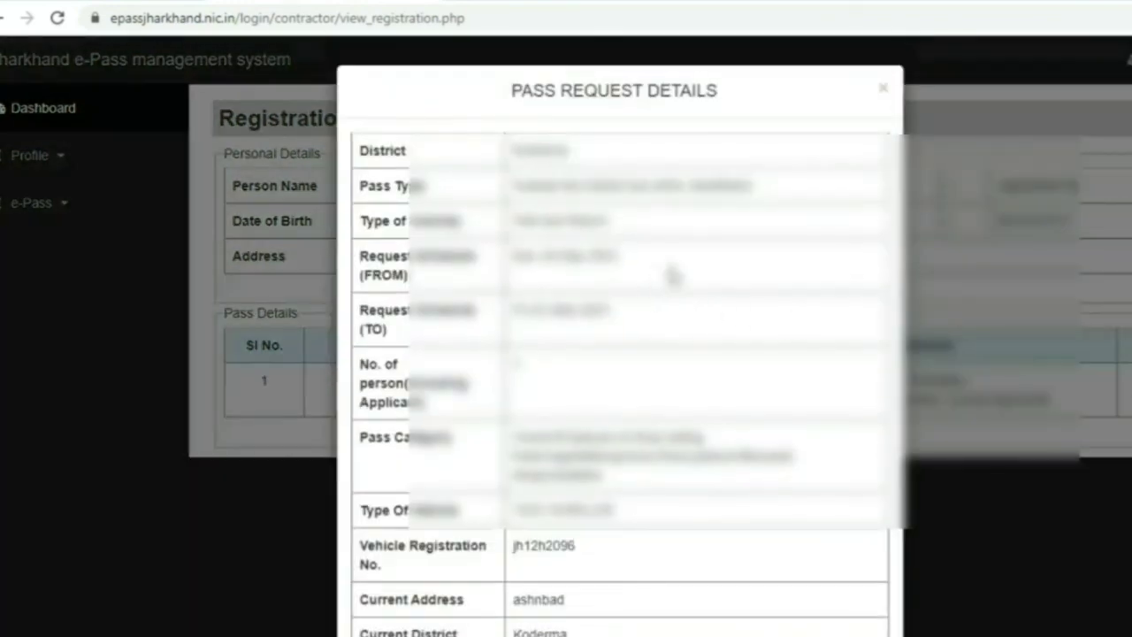
{"action": "scroll", "coordinate": [672, 276], "scroll_direction": "down", "scroll_amount": 4}
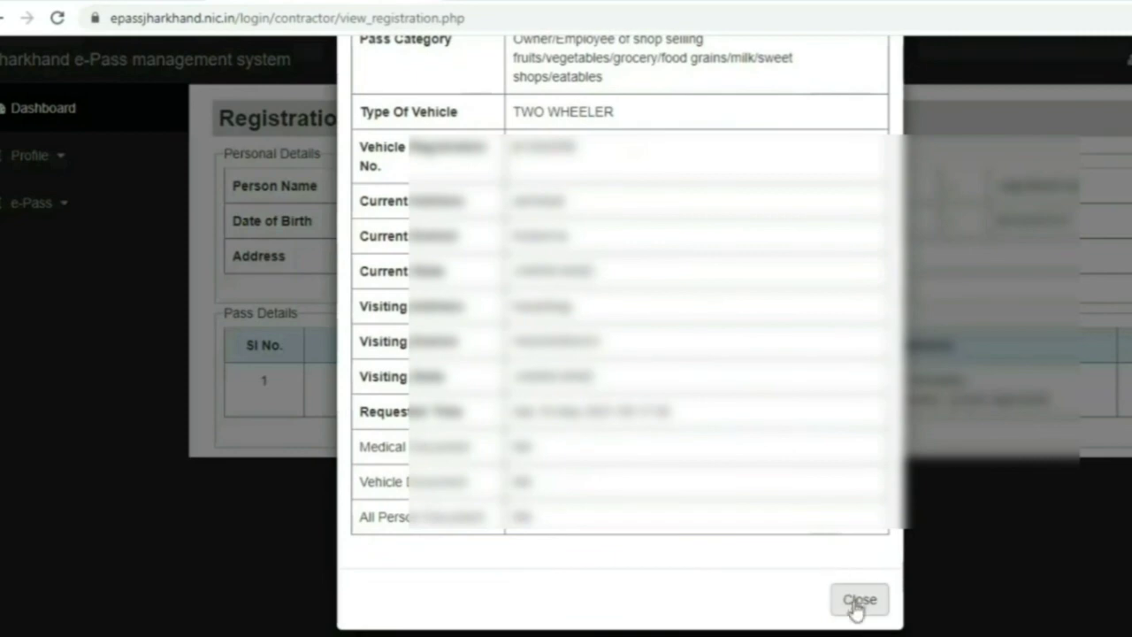
{"action": "left_click", "coordinate": [856, 614]}
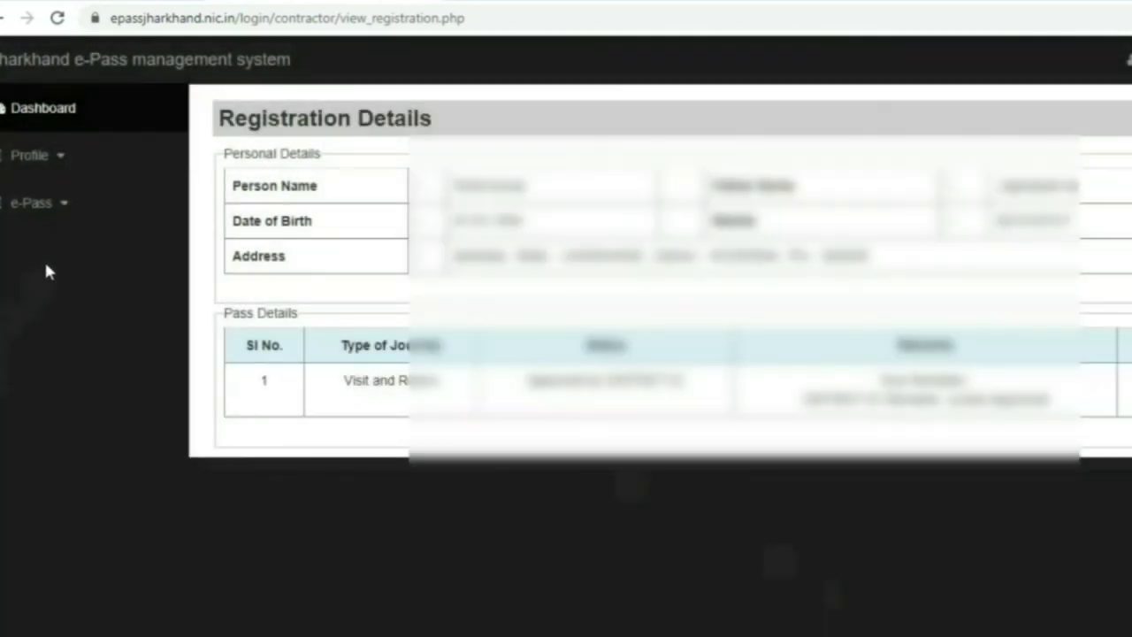
{"action": "left_click", "coordinate": [46, 212]}
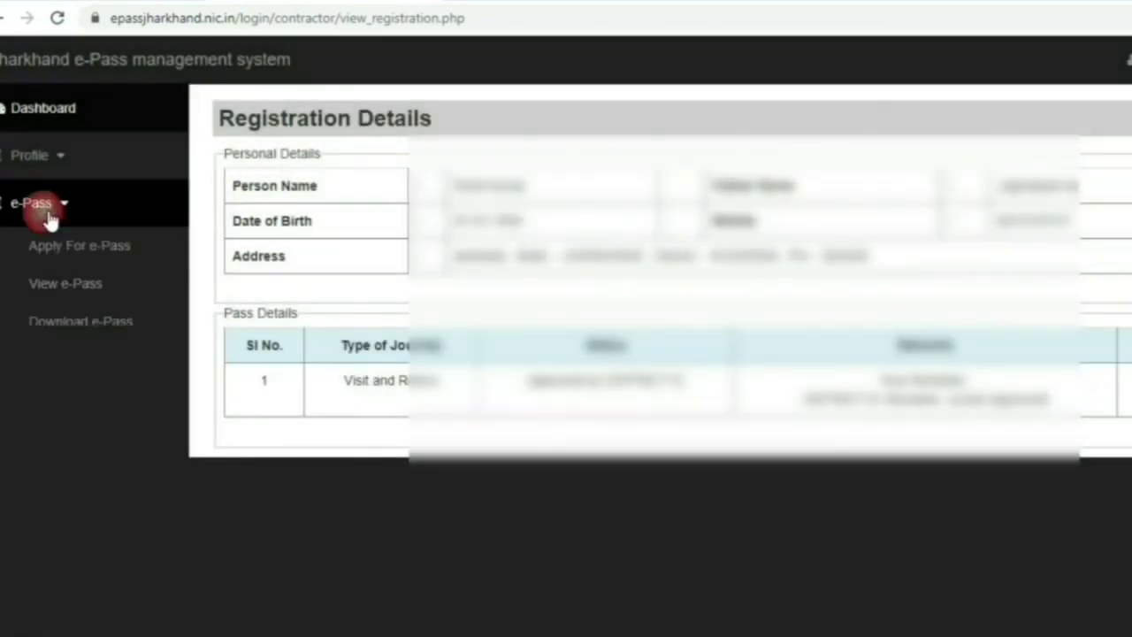
Open the approved pass's Inter-District Vehicle Permit certificate from Download e-Pass and start printing it
{"action": "left_click", "coordinate": [68, 327]}
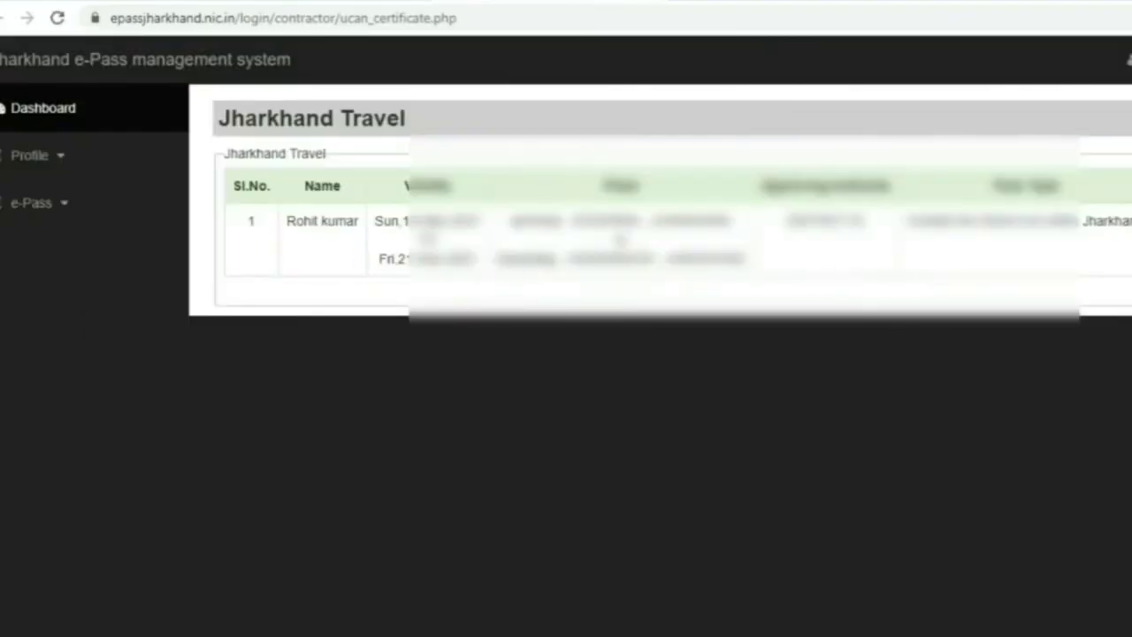
{"action": "left_click", "coordinate": [1029, 228]}
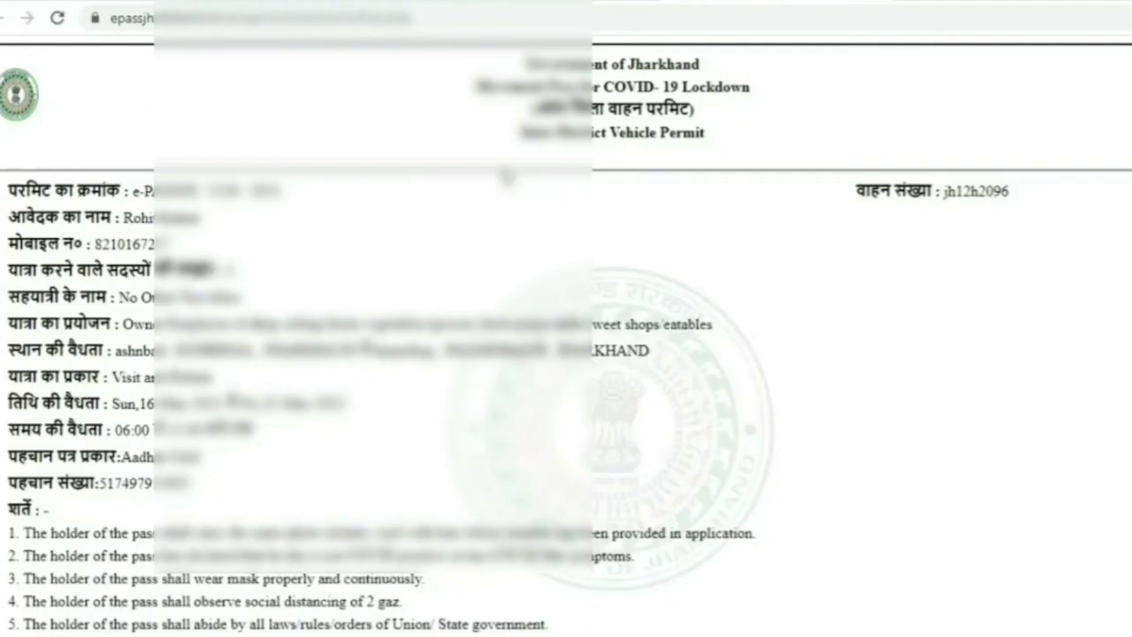
{"action": "scroll", "coordinate": [507, 177], "scroll_direction": "down", "scroll_amount": 3}
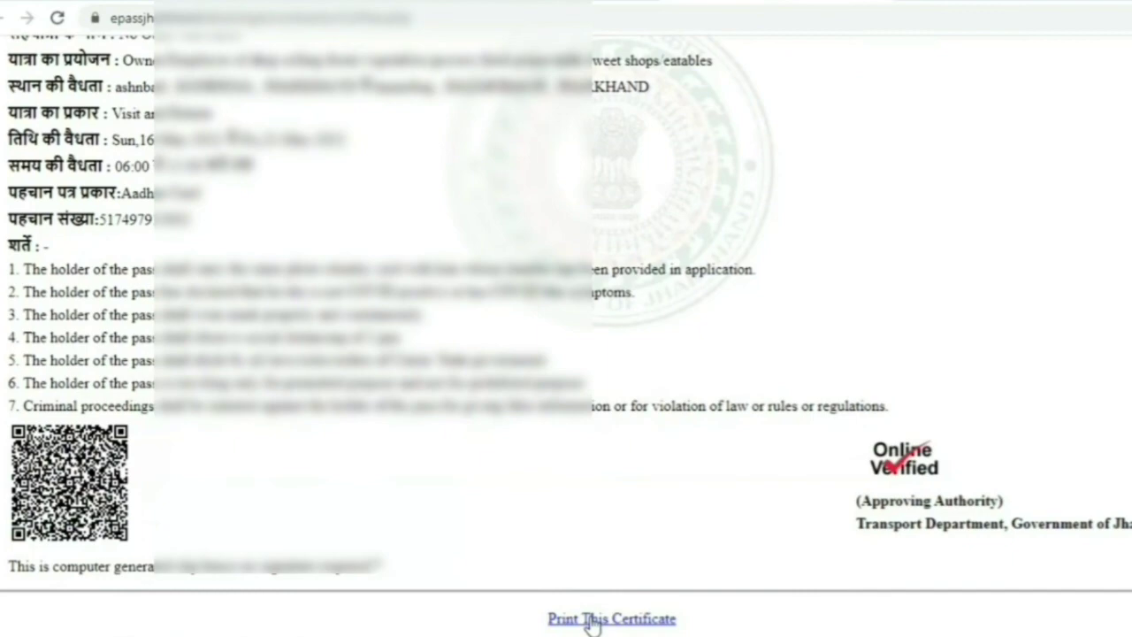
{"action": "left_click", "coordinate": [591, 622]}
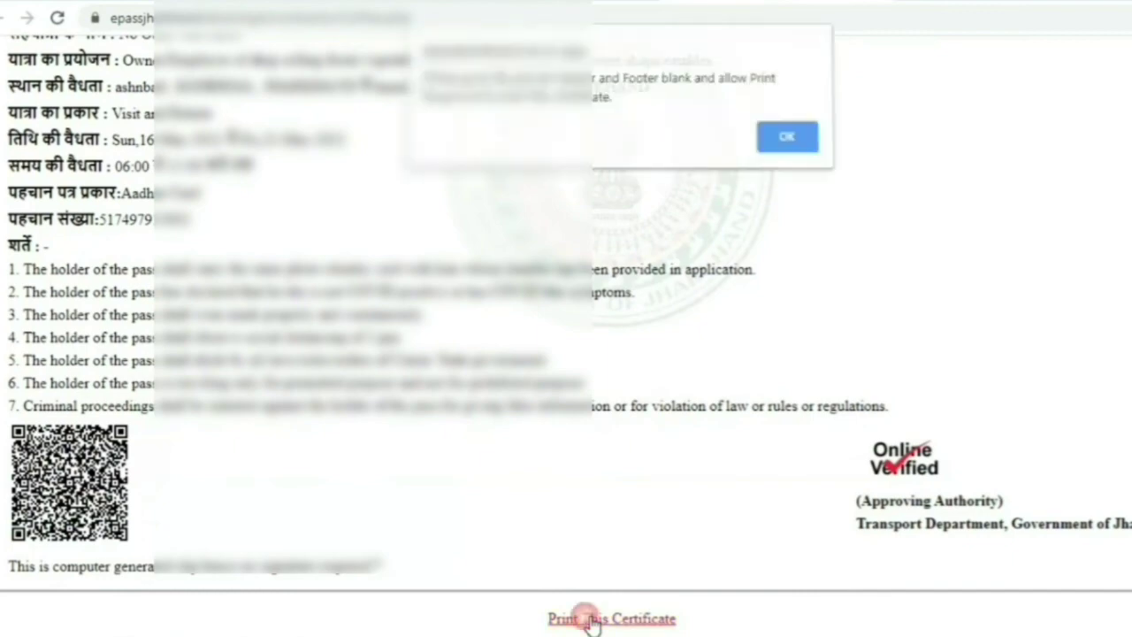
Acknowledge the printing alert and print the certificate with Microsoft Print to PDF
{"action": "left_click", "coordinate": [787, 146]}
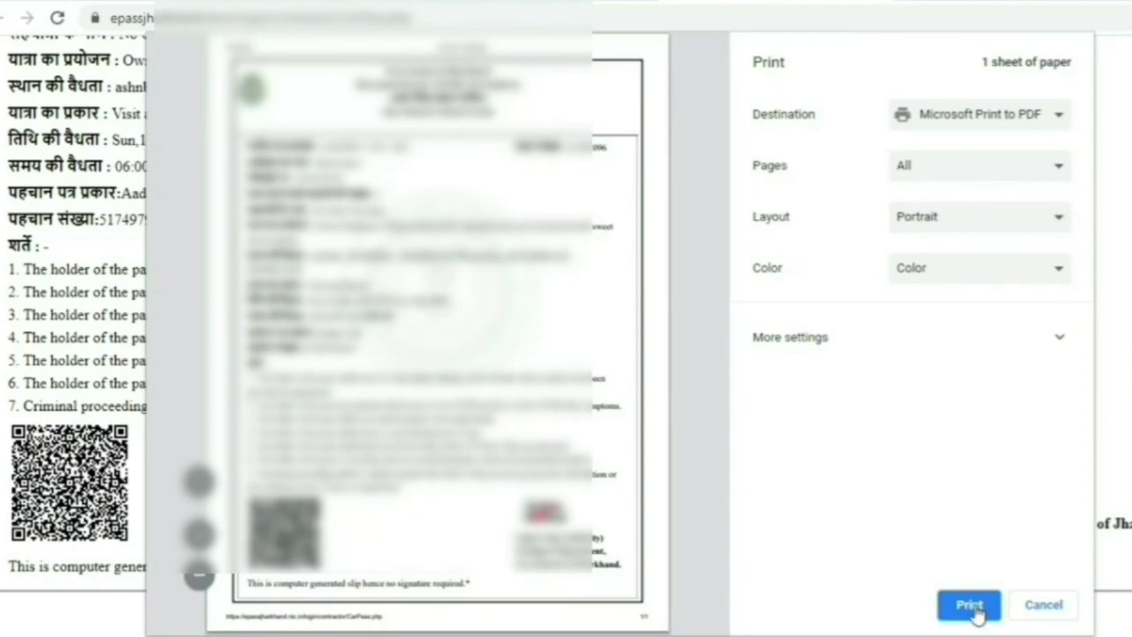
{"action": "left_click", "coordinate": [971, 609]}
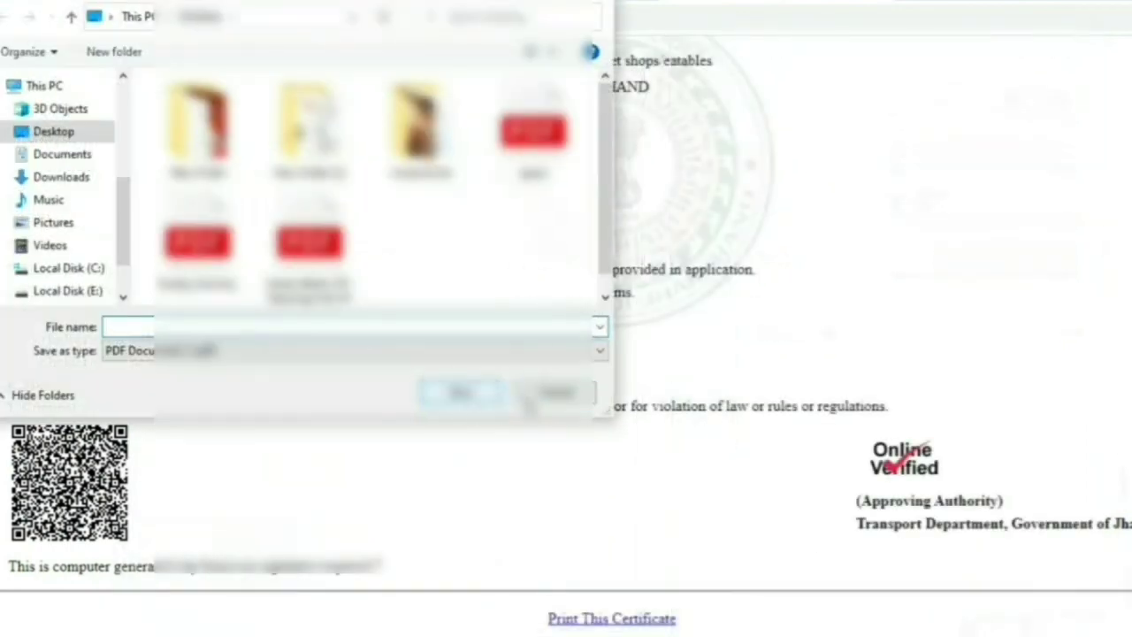
{"action": "left_click", "coordinate": [470, 391]}
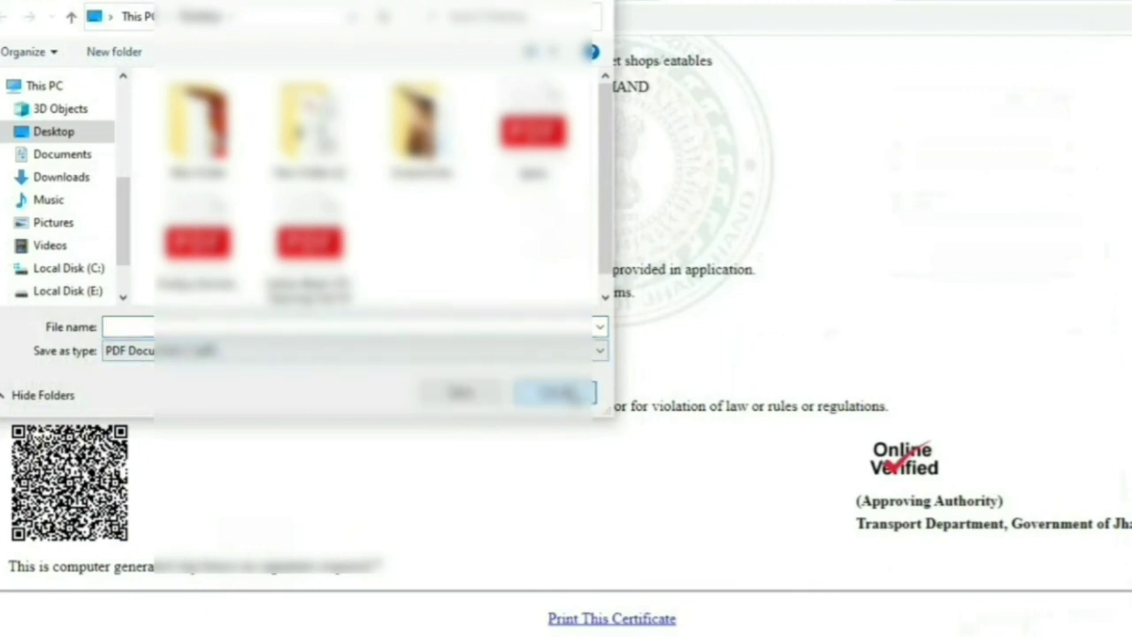
Cancel the PDF save, then select the identity number on the certificate page
{"action": "left_click", "coordinate": [556, 392]}
{"action": "left_click_drag", "start_coordinate": [95, 221], "coordinate": [190, 223]}
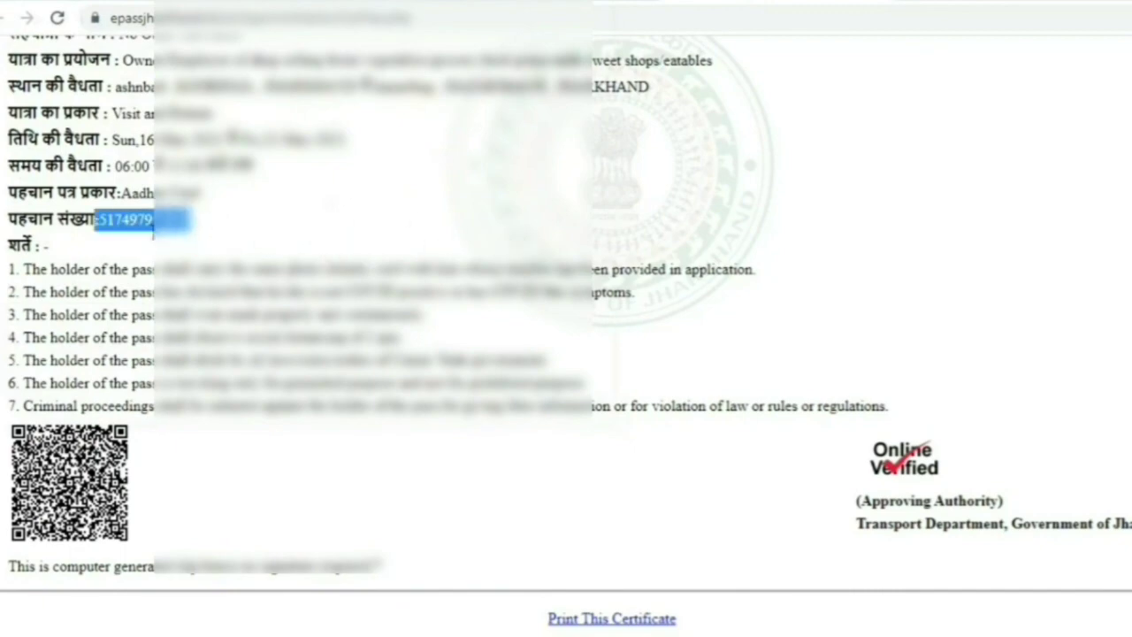
{"action": "scroll", "coordinate": [638, 222], "scroll_direction": "up", "scroll_amount": 3}
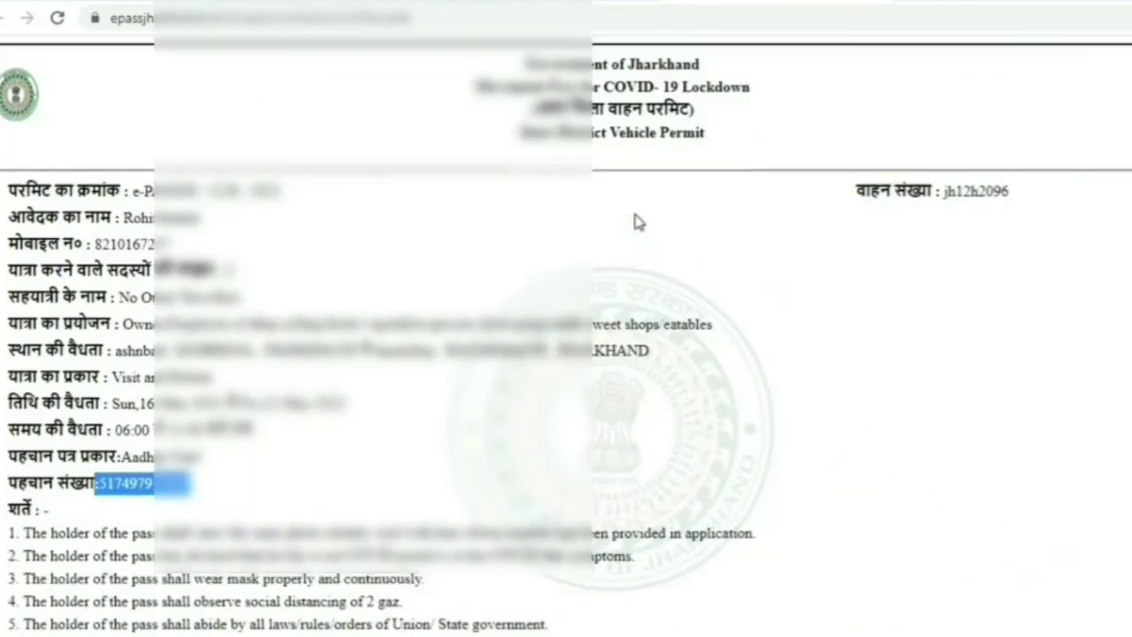